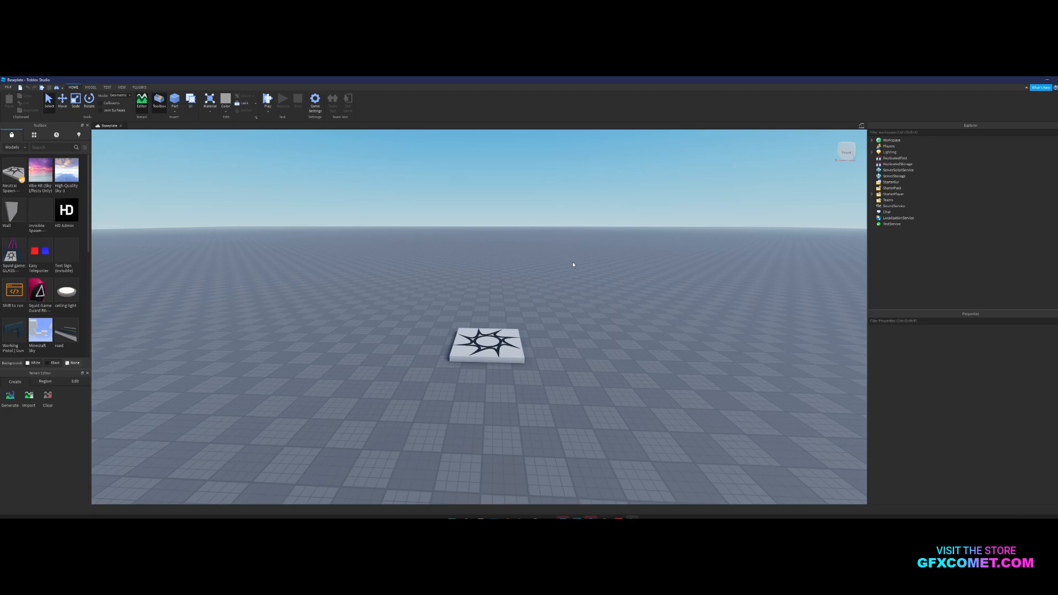
pyautogui.scroll(-6, 573, 284)
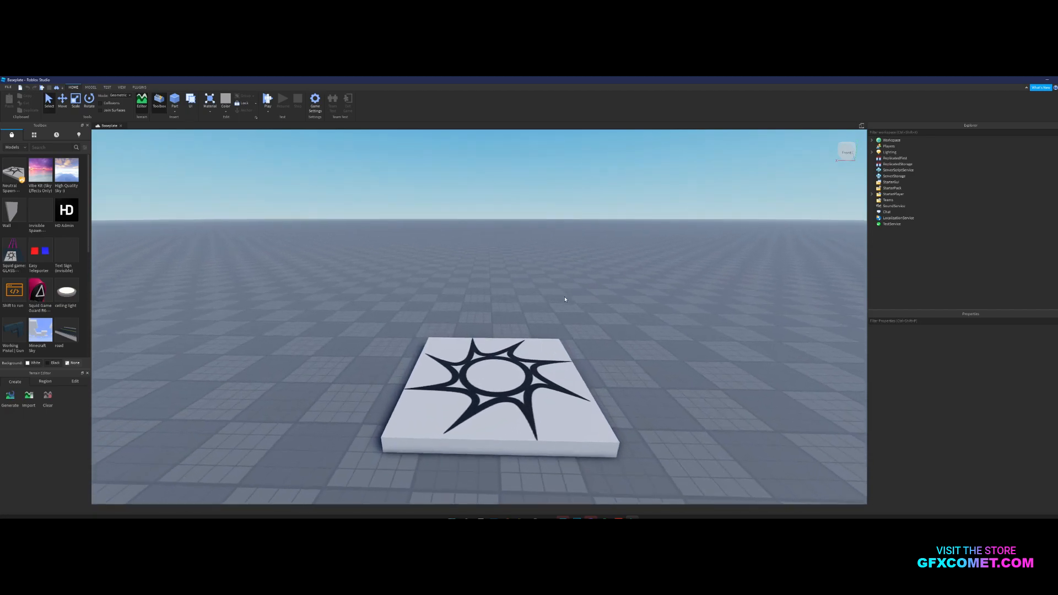
pyautogui.scroll(6, 565, 300)
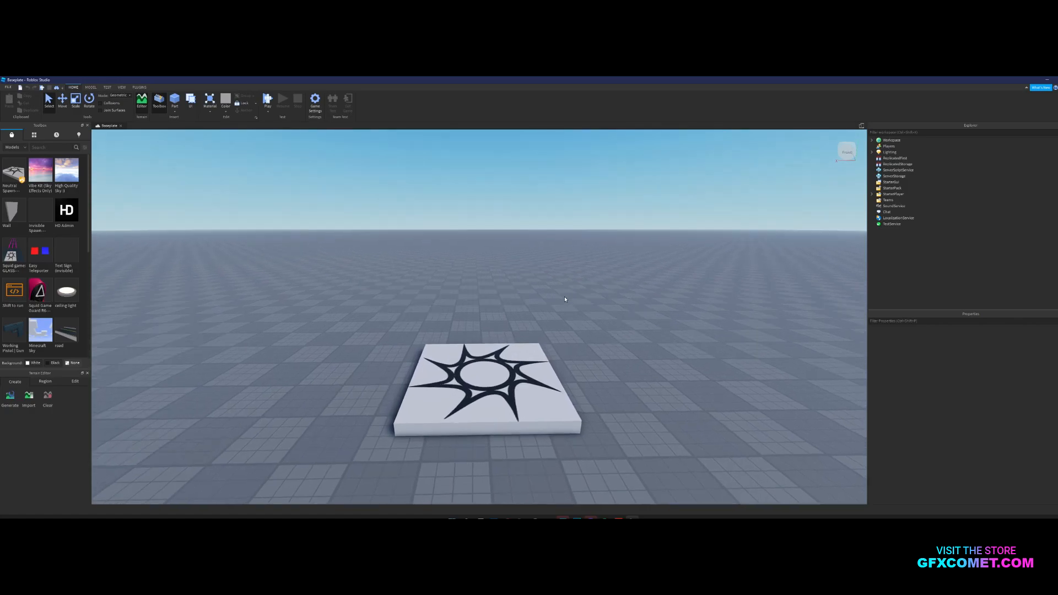
pyautogui.scroll(5, 565, 299)
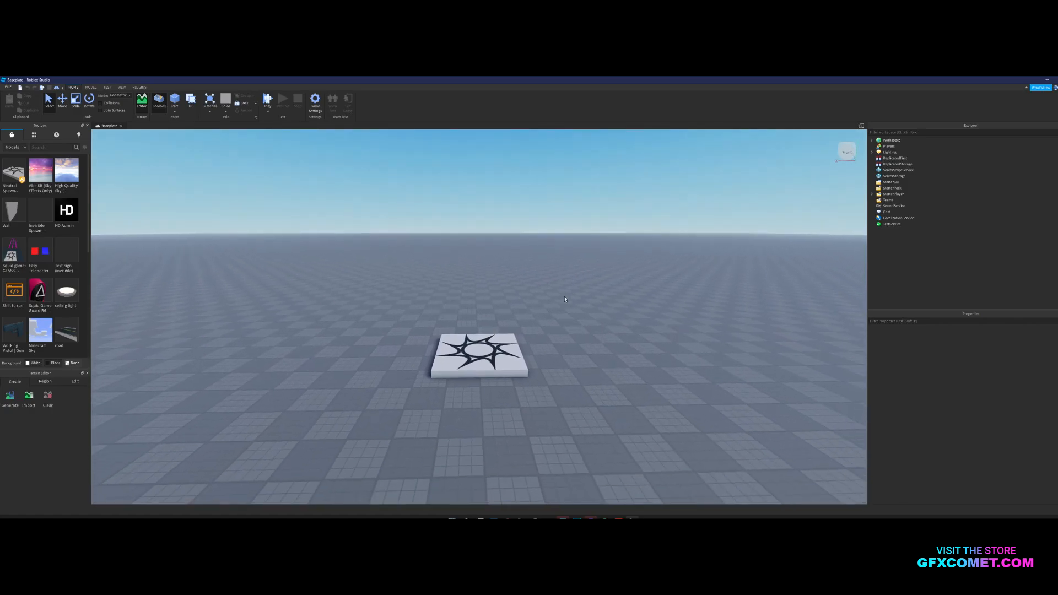
pyautogui.press('s')
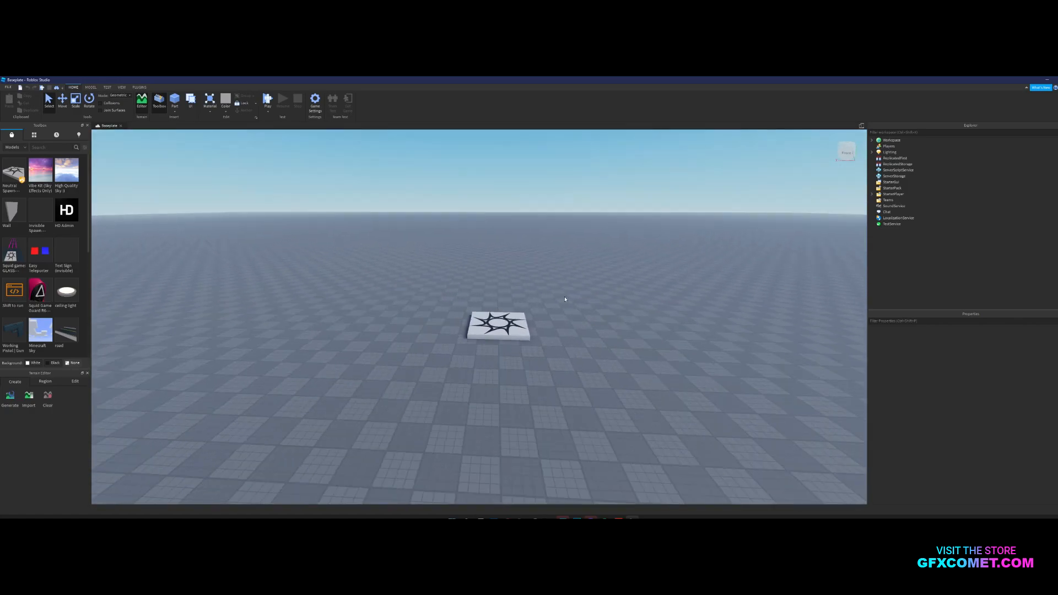
pyautogui.scroll(-5, 565, 299)
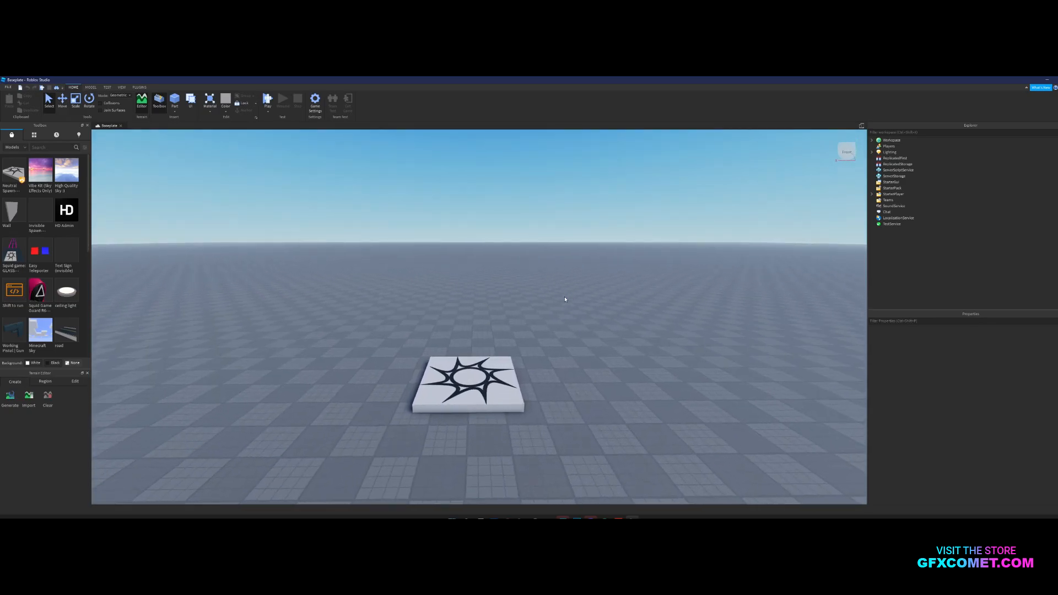
# - Search the model library for "bedwars" and insert the BedWars model pack into the baseplate scene
pyautogui.click(52, 147)
pyautogui.write('bedwars')
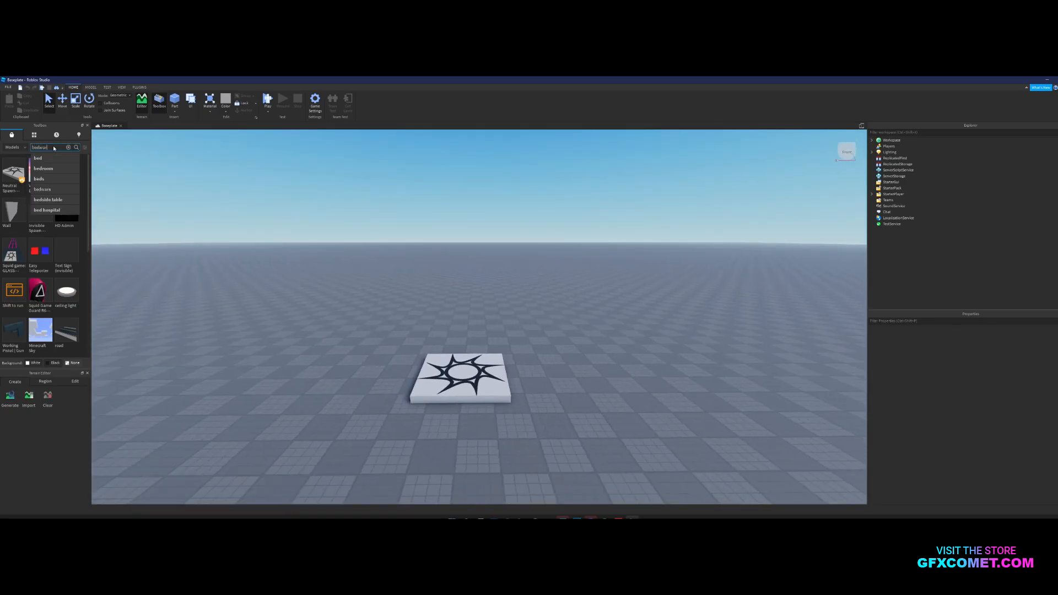
pyautogui.press('Return')
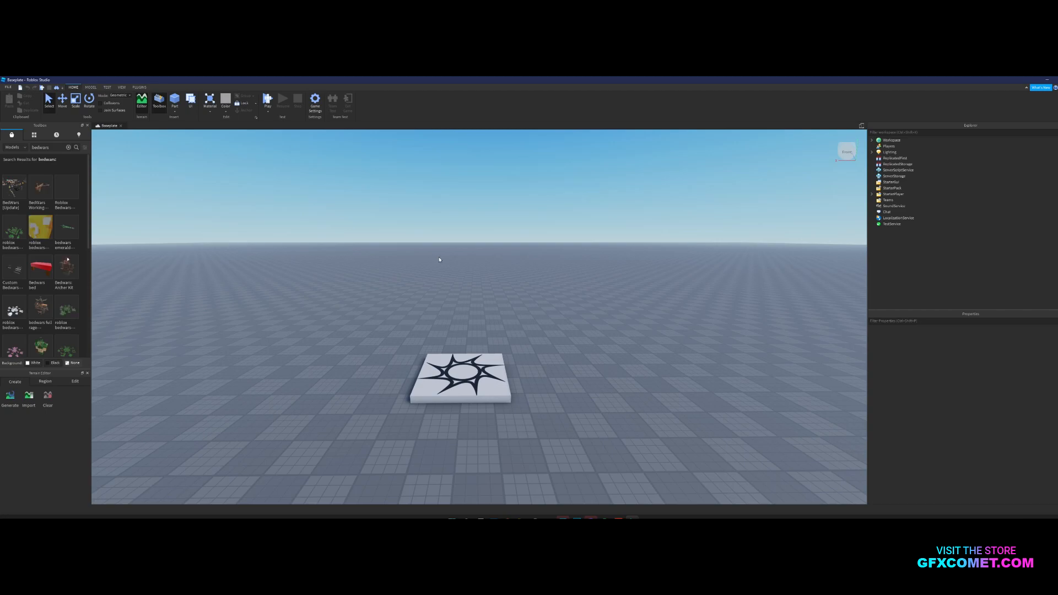
pyautogui.moveTo(508, 272); pyautogui.dragTo(538, 267)
pyautogui.press('s')
pyautogui.press('d')
pyautogui.moveTo(22, 192)
pyautogui.press('a')
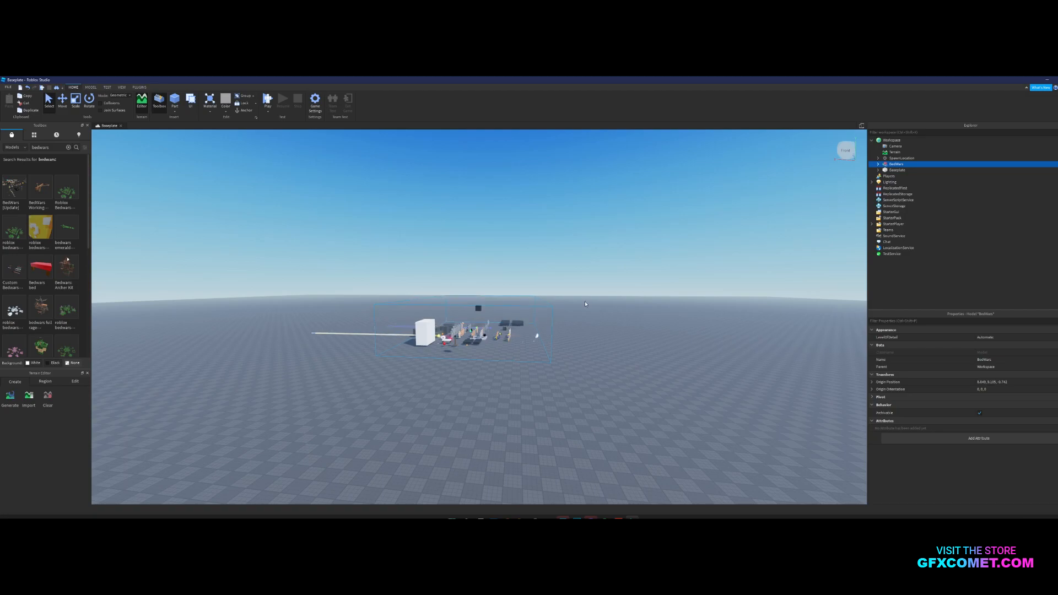
pyautogui.moveTo(586, 304); pyautogui.dragTo(607, 310)
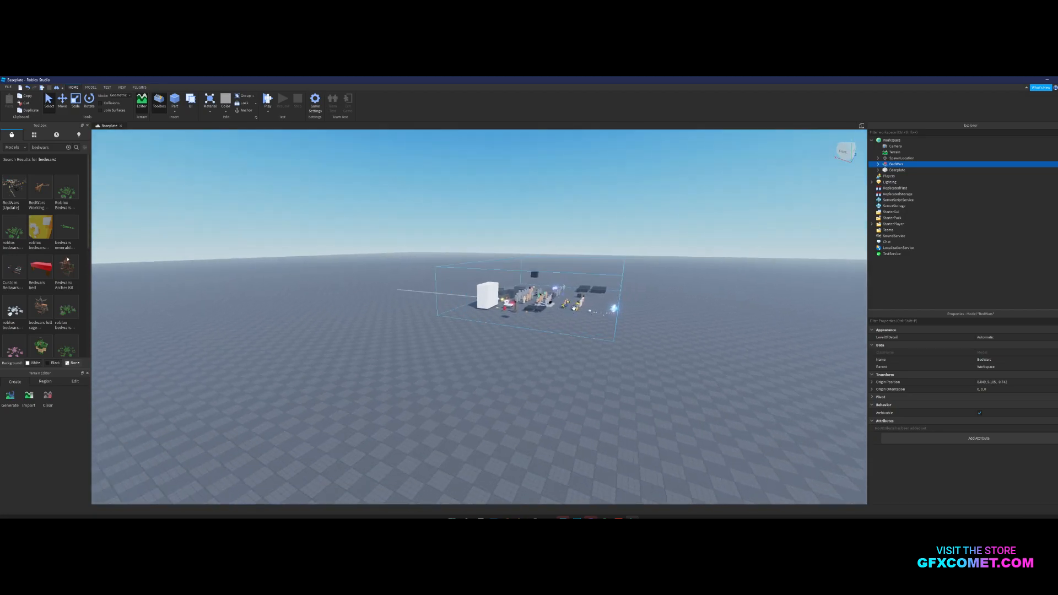
pyautogui.click(608, 310)
# - Find the gold-armoured spearman in the BedWars pack, place it separately in the workspace, and focus the view on it
pyautogui.press('d')
pyautogui.press('w')
pyautogui.press('w')
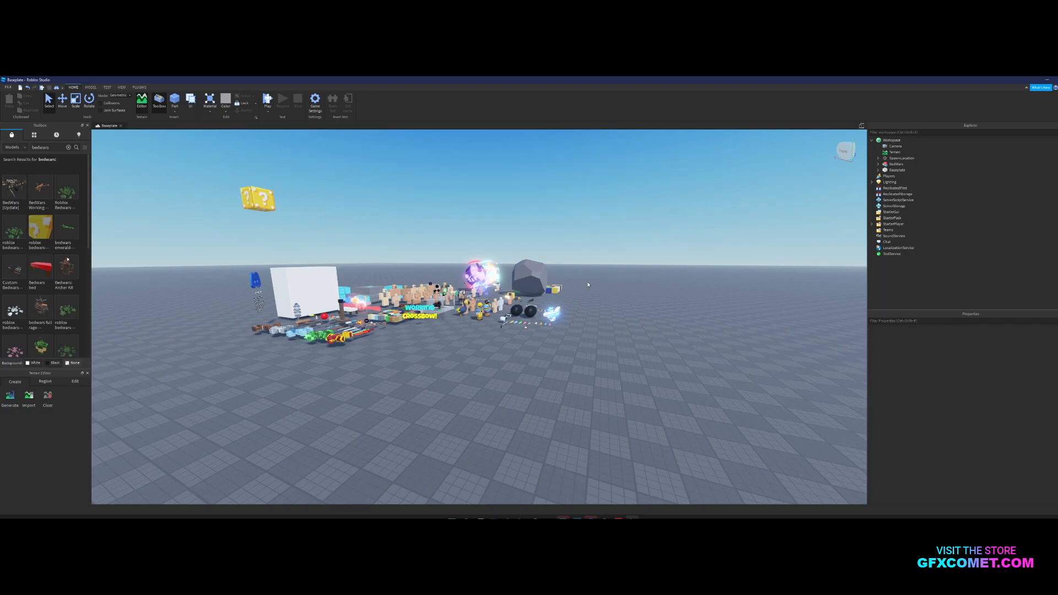
pyautogui.press('w')
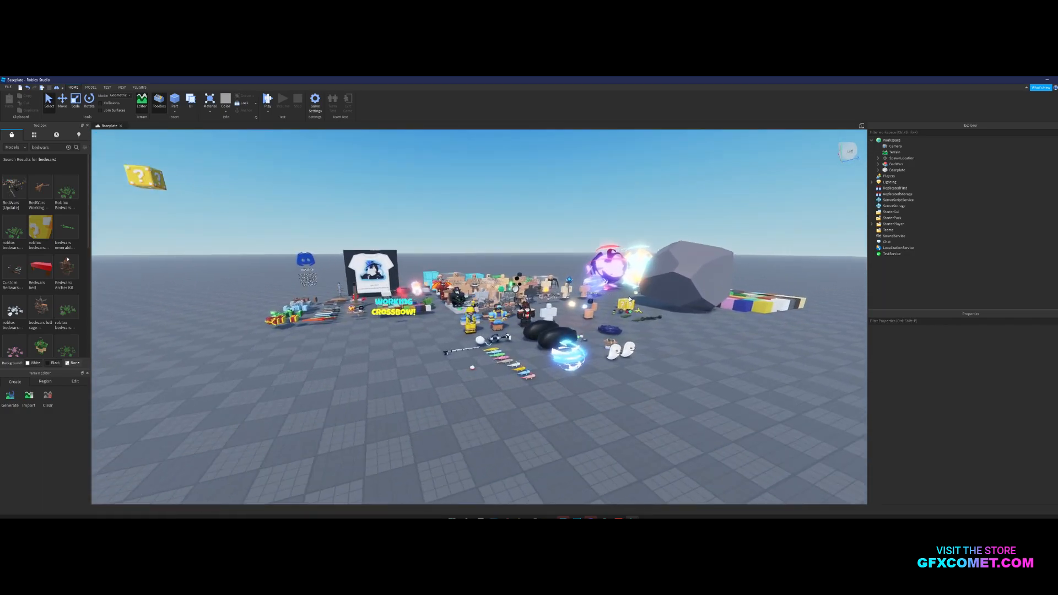
pyautogui.press('w')
pyautogui.press('w')
pyautogui.press('w')
pyautogui.click(605, 303)
pyautogui.press('f')
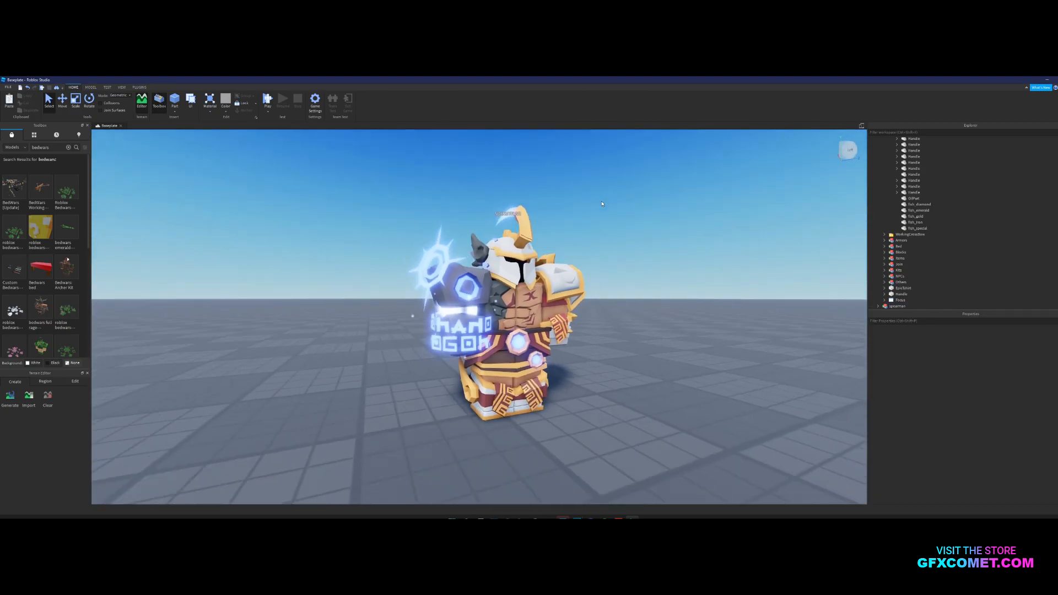
# - Clear the name of the spearman model, leaving it blank, and deselect the model
pyautogui.press('s')
pyautogui.press('d')
pyautogui.press('a')
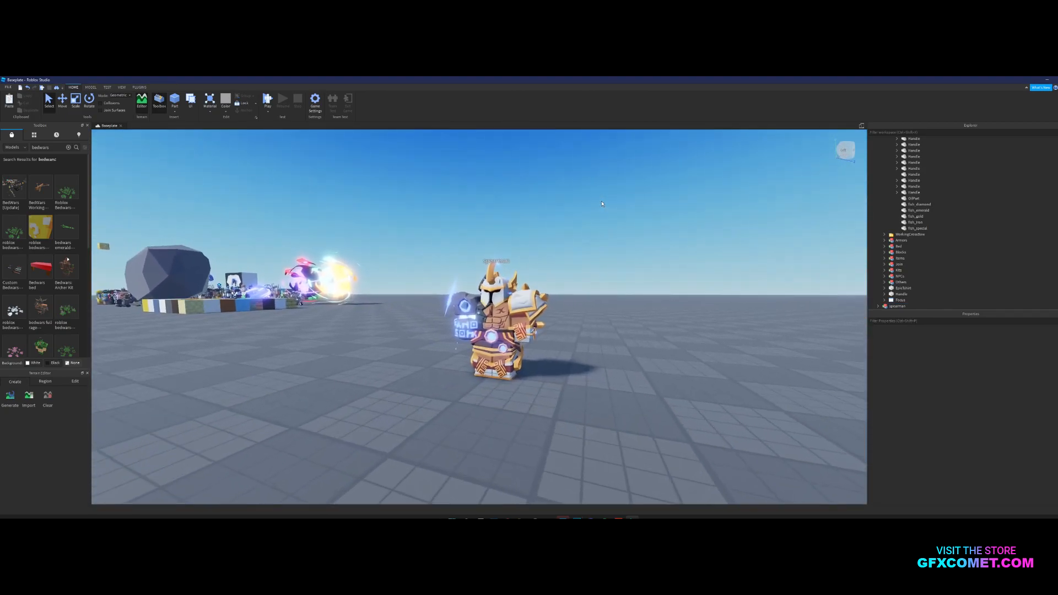
pyautogui.press('w')
pyautogui.click(515, 208)
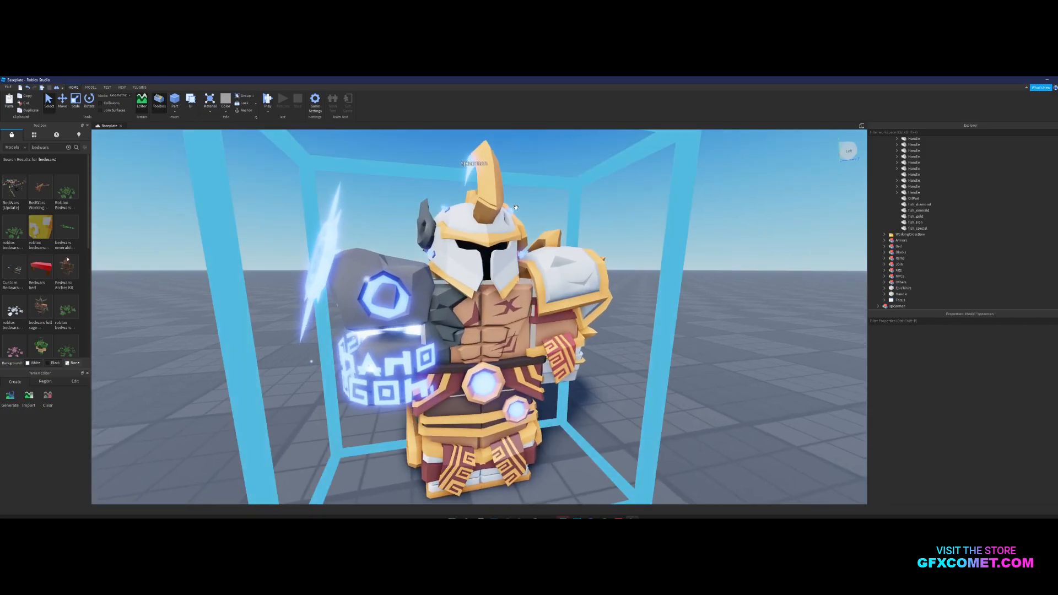
pyautogui.scroll(-2, 923, 259)
pyautogui.press('F2')
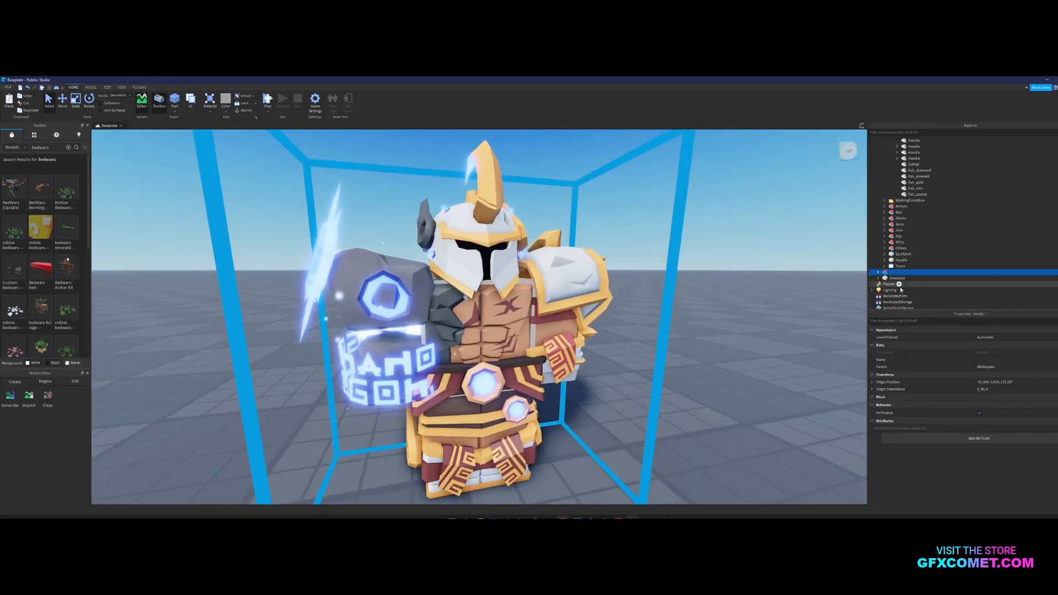
pyautogui.press('s')
pyautogui.rightClick(736, 284)
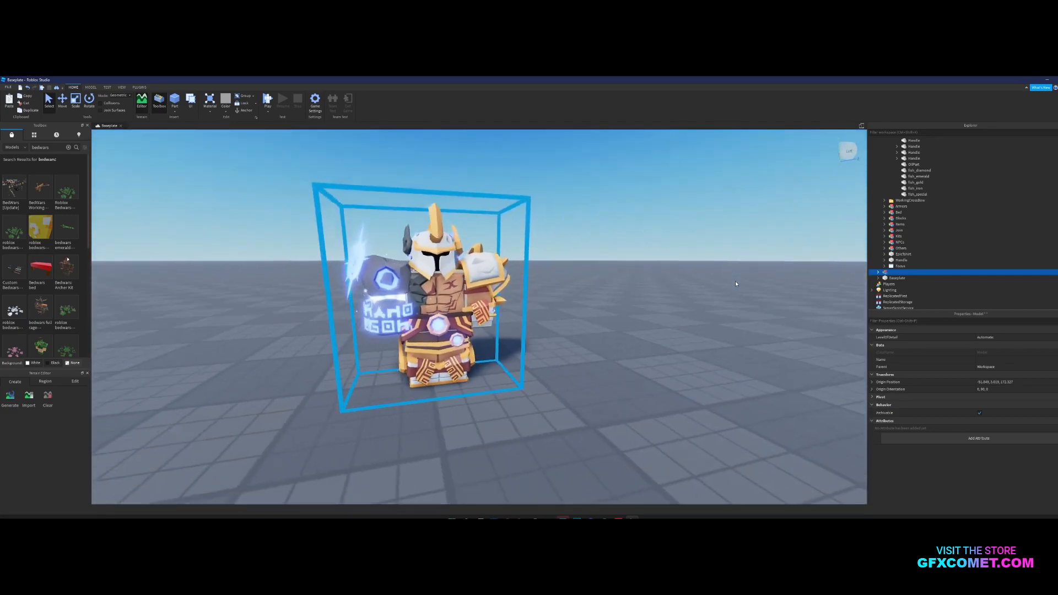
pyautogui.press('w')
pyautogui.click(736, 281)
# - Select the spearman's left arm meshes, including the upper arm, lower arm and hand, together with the LeftLowerArm part
pyautogui.rightClick(677, 270)
pyautogui.press('s')
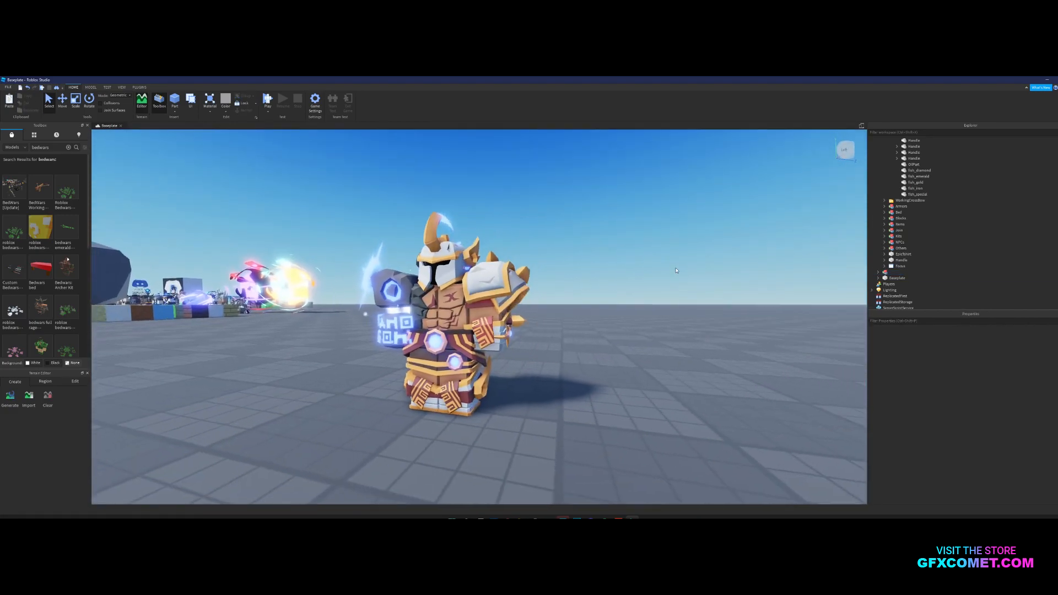
pyautogui.press('w')
pyautogui.press('s')
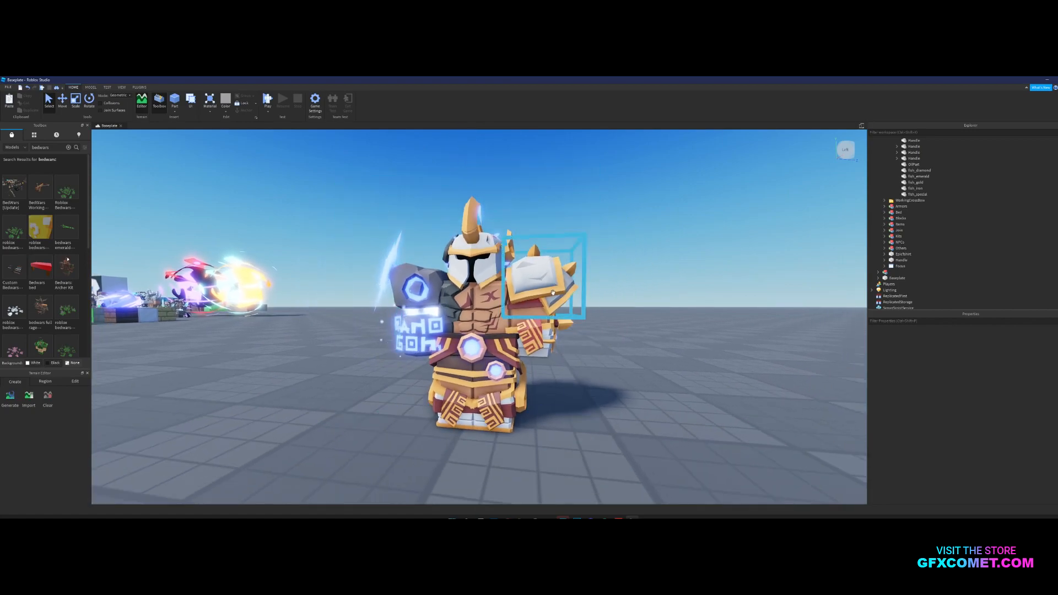
pyautogui.keyDown('alt'); pyautogui.click(559, 295); pyautogui.keyUp('alt')
pyautogui.scroll(-1, 937, 278)
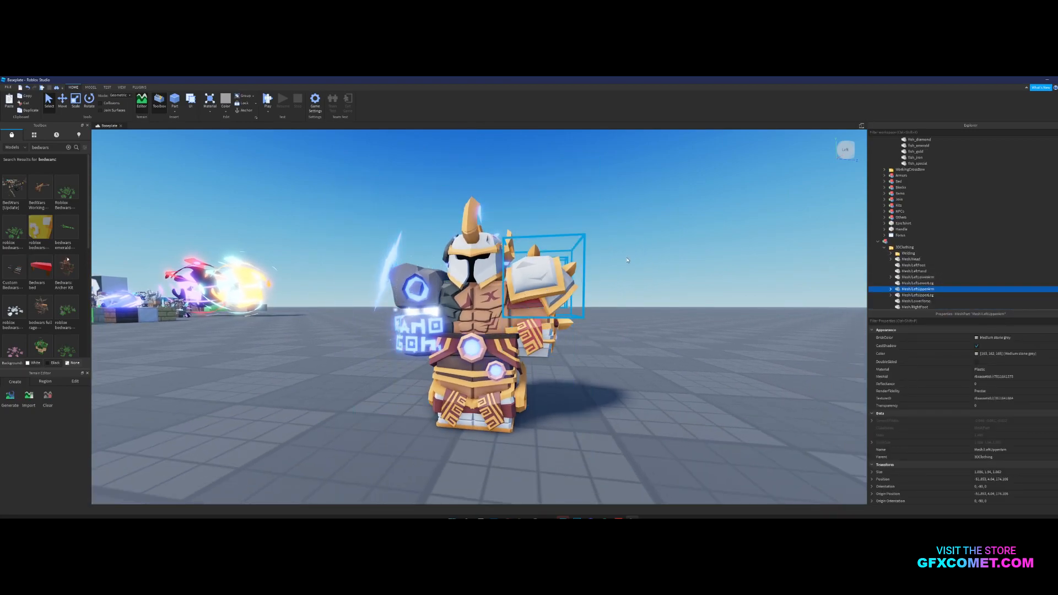
pyautogui.keyDown('ctrl'); pyautogui.keyDown('alt'); pyautogui.click(535, 314); pyautogui.keyUp('alt'); pyautogui.keyUp('ctrl')
pyautogui.keyDown('ctrl'); pyautogui.keyDown('alt'); pyautogui.click(536, 327); pyautogui.keyUp('alt'); pyautogui.keyUp('ctrl')
pyautogui.keyDown('ctrl'); pyautogui.keyDown('alt'); pyautogui.click(538, 335); pyautogui.keyUp('alt'); pyautogui.keyUp('ctrl')
pyautogui.keyDown('ctrl'); pyautogui.keyDown('alt'); pyautogui.click(540, 342); pyautogui.keyUp('alt'); pyautogui.keyUp('ctrl')
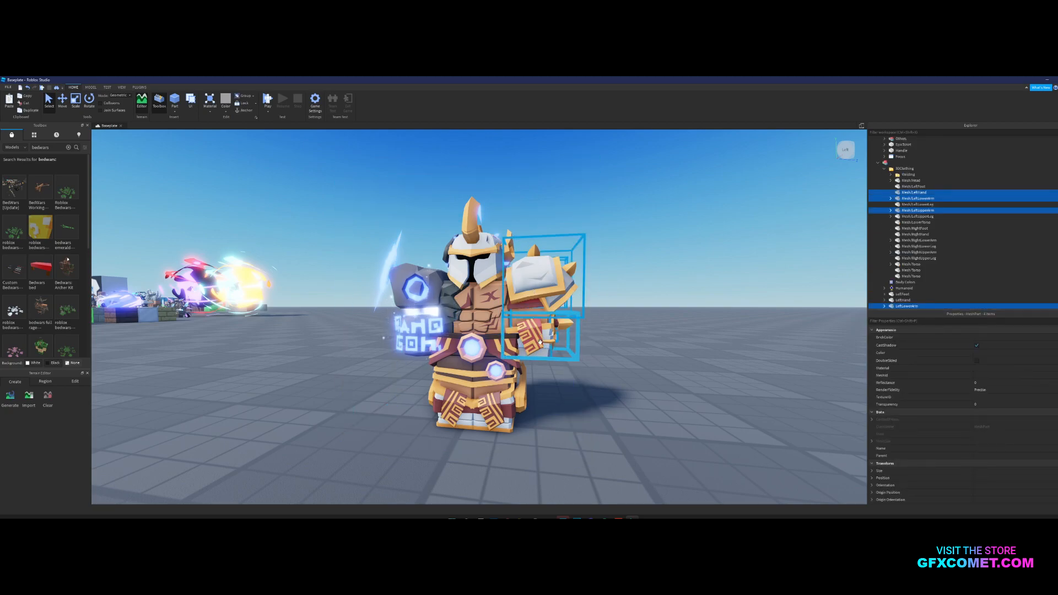
pyautogui.keyDown('ctrl'); pyautogui.keyDown('alt'); pyautogui.click(576, 358); pyautogui.keyUp('alt'); pyautogui.keyUp('ctrl')
pyautogui.keyDown('ctrl'); pyautogui.keyDown('alt'); pyautogui.click(539, 353); pyautogui.keyUp('alt'); pyautogui.keyUp('ctrl')
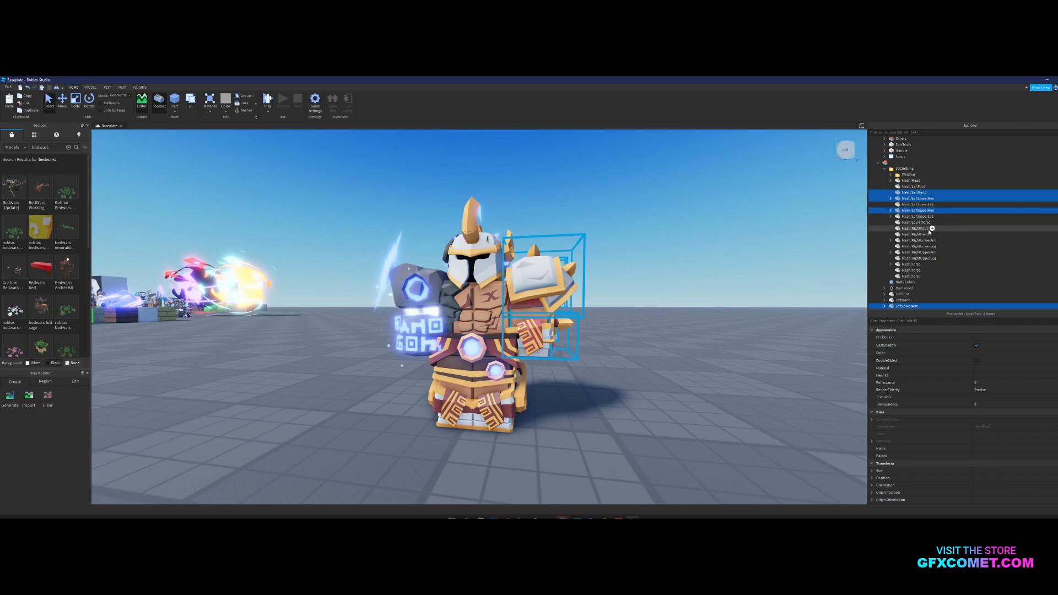
# - Add the LeftHand and LeftUpperArm parts to the selection and pose the arms by rotating them outward from the body
pyautogui.scroll(-6, 941, 229)
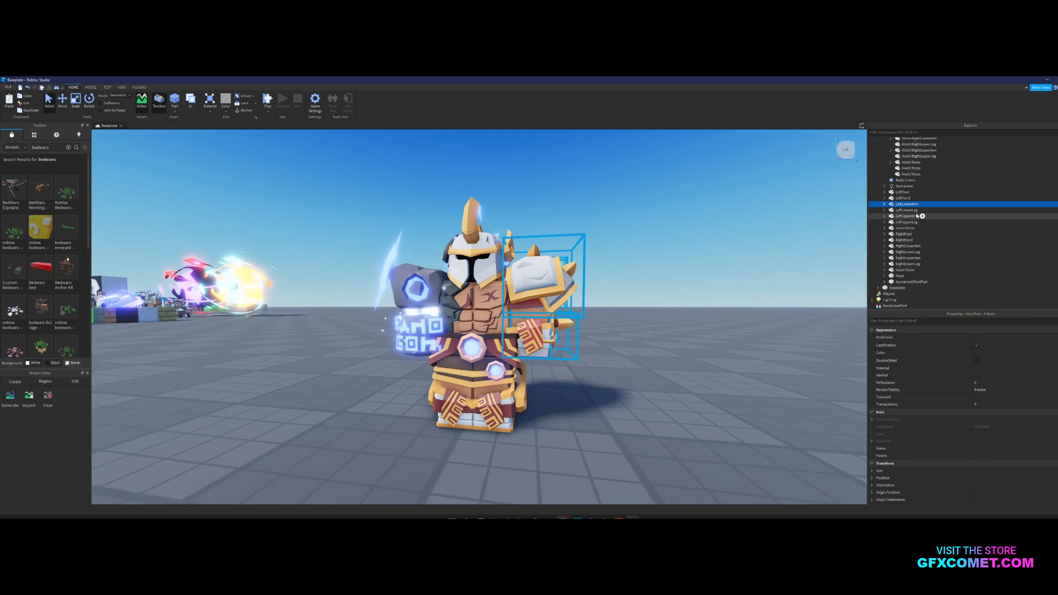
pyautogui.keyDown('ctrl'); pyautogui.click(902, 199); pyautogui.keyUp('ctrl')
pyautogui.keyDown('ctrl'); pyautogui.click(907, 216); pyautogui.keyUp('ctrl')
pyautogui.hotkey('ctrl', '4')
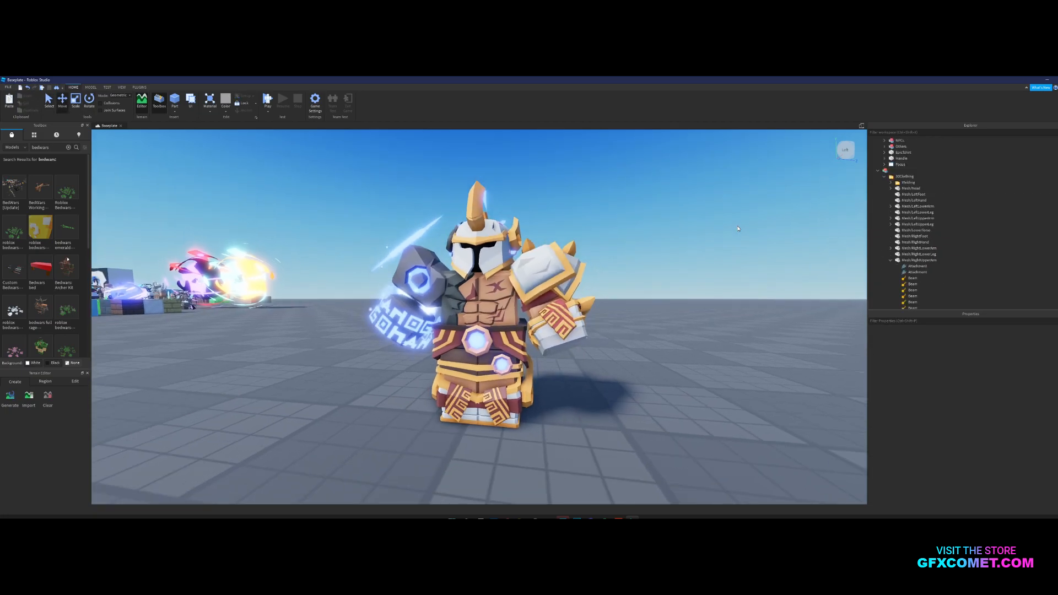
pyautogui.press('a')
pyautogui.press('w')
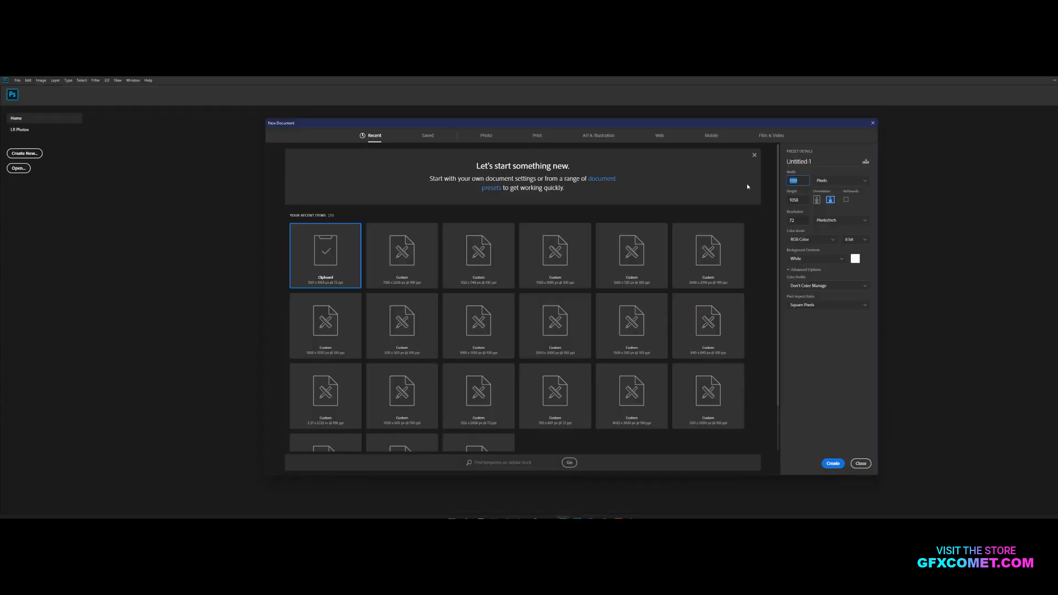
# - In Photoshop, create a new 1280 × 720 pixel document and paste the character screenshot into it
pyautogui.write('1280')
pyautogui.press('Tab')
pyautogui.write('720')
pyautogui.press('Tab')
pyautogui.press('Tab')
pyautogui.press('Tab')
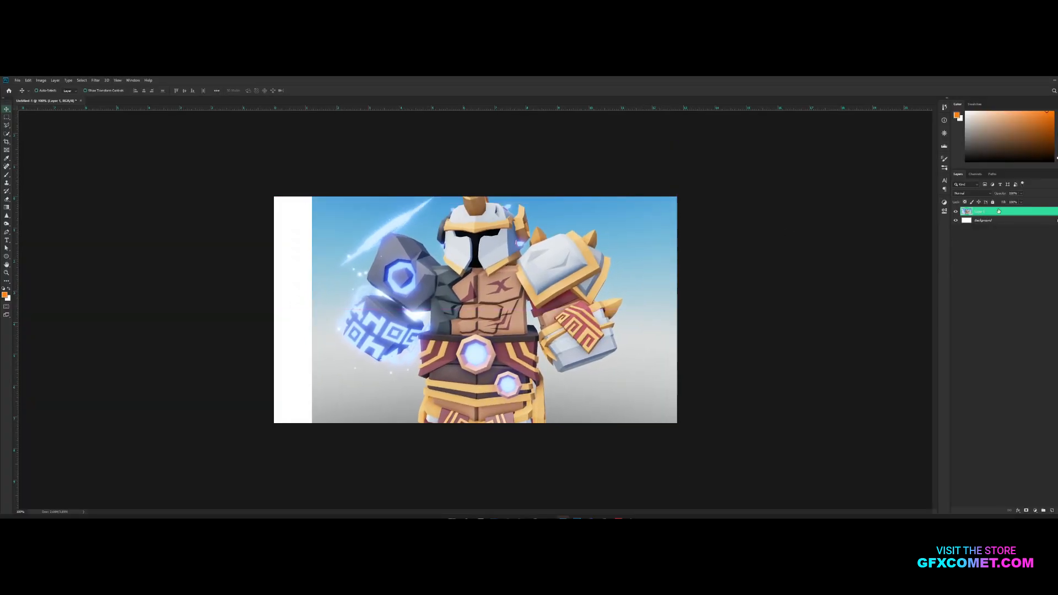
# - Hide the character layer and draw a bright green rectangle across the lower half of the canvas
pyautogui.click(956, 212)
pyautogui.click(1011, 221)
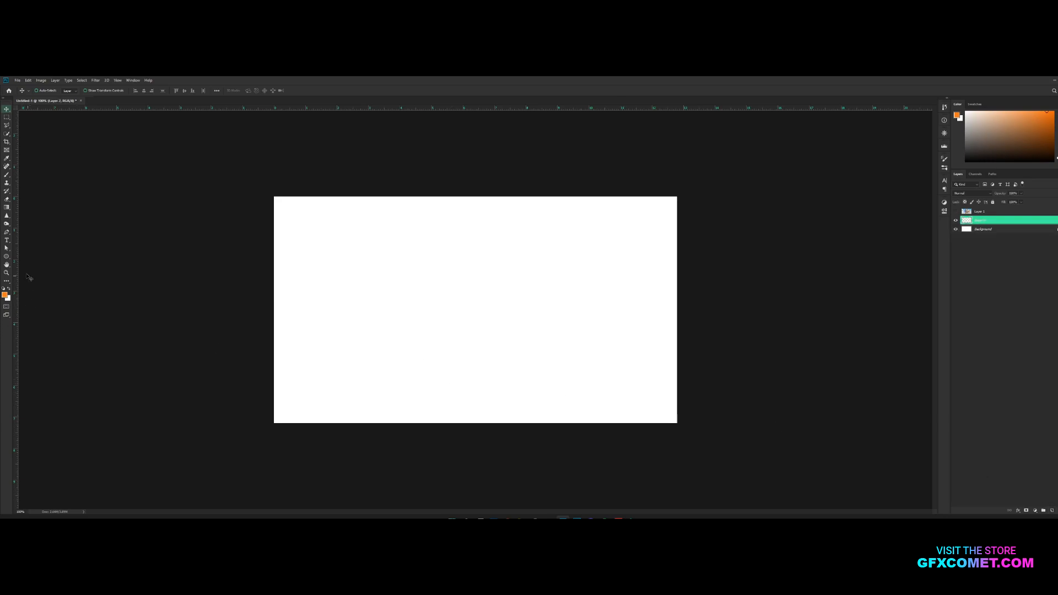
pyautogui.rightClick(8, 258)
pyautogui.click(34, 256)
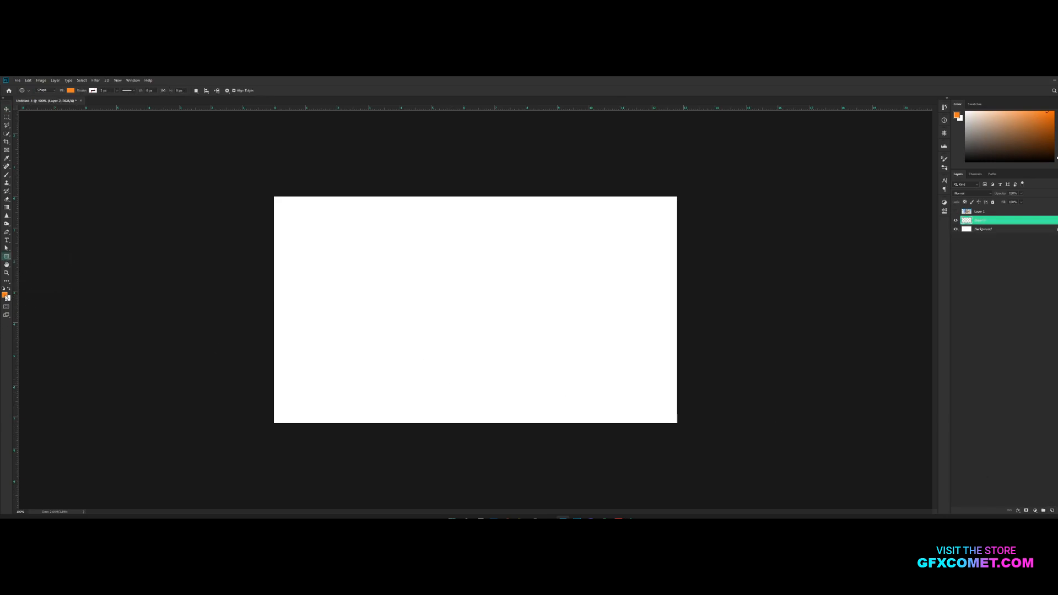
pyautogui.click(6, 296)
pyautogui.click(865, 340)
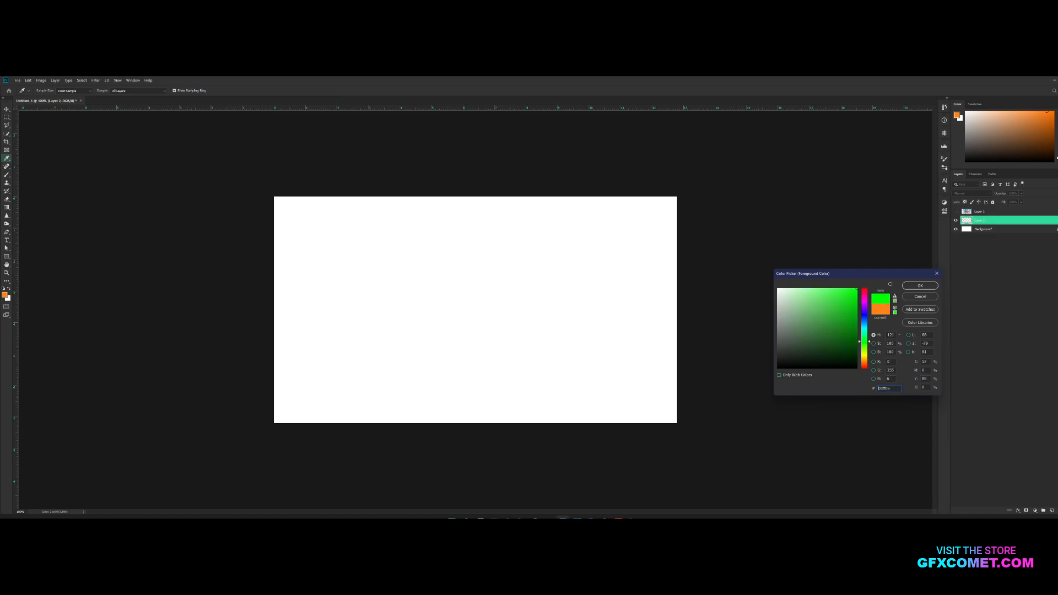
pyautogui.click(920, 286)
pyautogui.moveTo(238, 447)
pyautogui.mouseDown()
pyautogui.moveTo(728, 300)
pyautogui.moveTo(743, 310)
pyautogui.mouseUp()
pyautogui.press('v')
pyautogui.moveTo(643, 350)
pyautogui.mouseDown()
pyautogui.moveTo(643, 328)
pyautogui.moveTo(643, 345)
pyautogui.mouseUp()
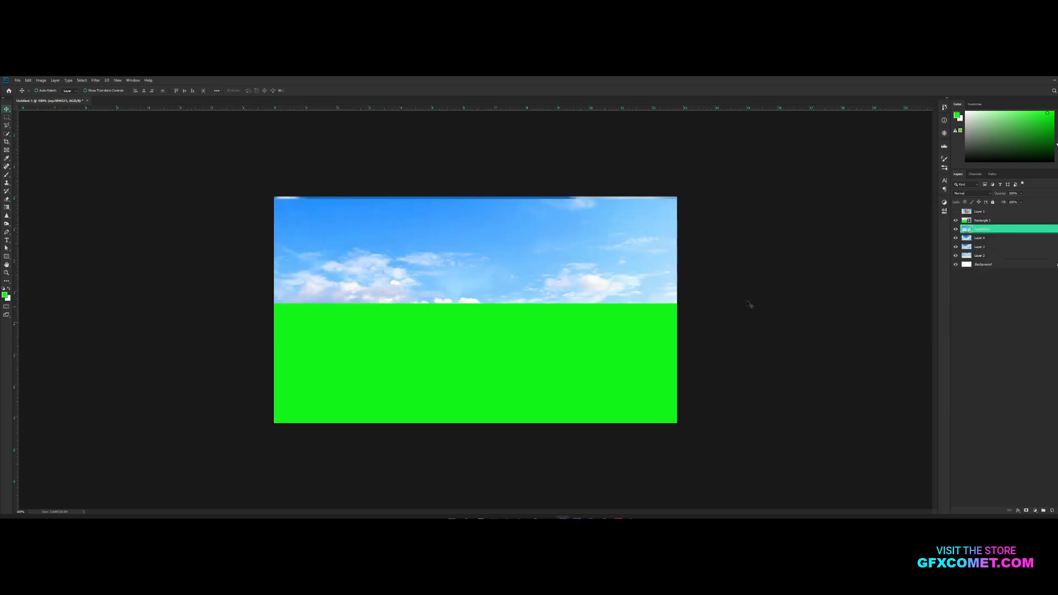
# - Reposition and scale the cloudy sky image so that it fills the canvas above the green rectangle
pyautogui.moveTo(751, 302); pyautogui.dragTo(720, 227)
pyautogui.hotkey('ctrl', 't')
pyautogui.moveTo(680, 355); pyautogui.dragTo(720, 373)
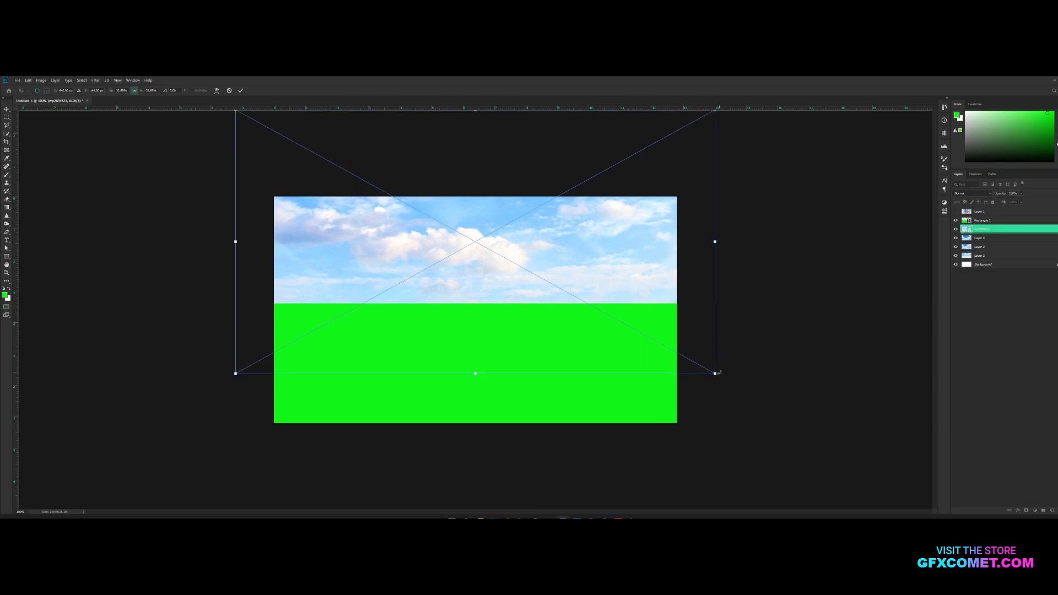
pyautogui.press('Return')
pyautogui.moveTo(719, 284)
pyautogui.mouseDown()
pyautogui.moveTo(713, 247)
pyautogui.moveTo(718, 278)
pyautogui.mouseUp()
# - Show the character layer, scale it down to fit the canvas height, and position it near the middle
pyautogui.click(957, 213)
pyautogui.click(981, 212)
pyautogui.moveTo(639, 270); pyautogui.dragTo(644, 255)
pyautogui.hotkey('ctrl', 't')
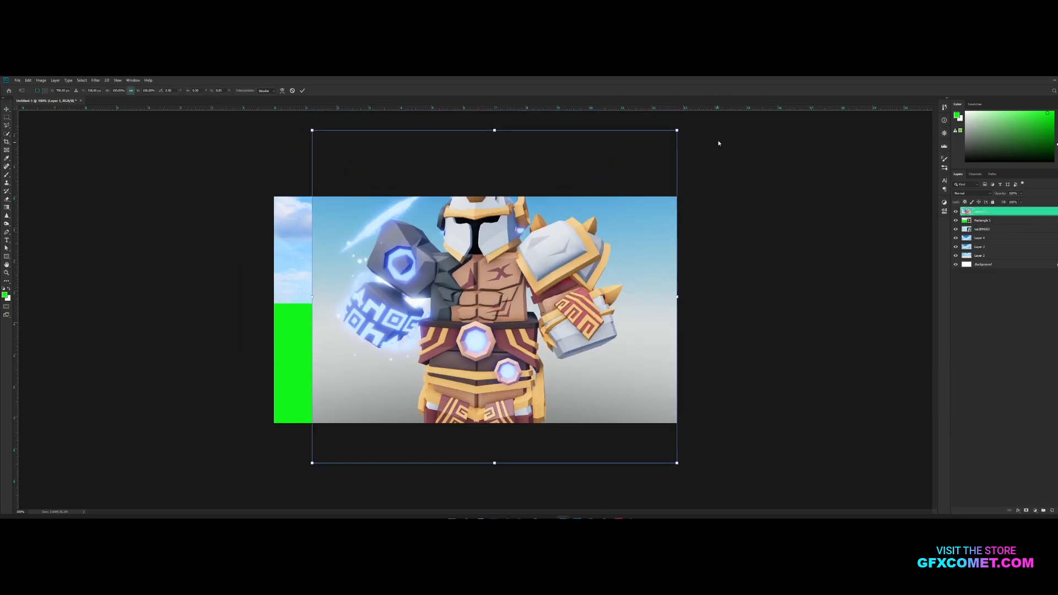
pyautogui.moveTo(678, 129); pyautogui.dragTo(633, 175)
pyautogui.press('Return')
pyautogui.moveTo(588, 235); pyautogui.dragTo(592, 250)
pyautogui.moveTo(436, 235); pyautogui.dragTo(436, 235)
# - Select the whole character on the screenshot layer with the Quick Selection tool, including the sword and glowing fist
pyautogui.click(7, 134)
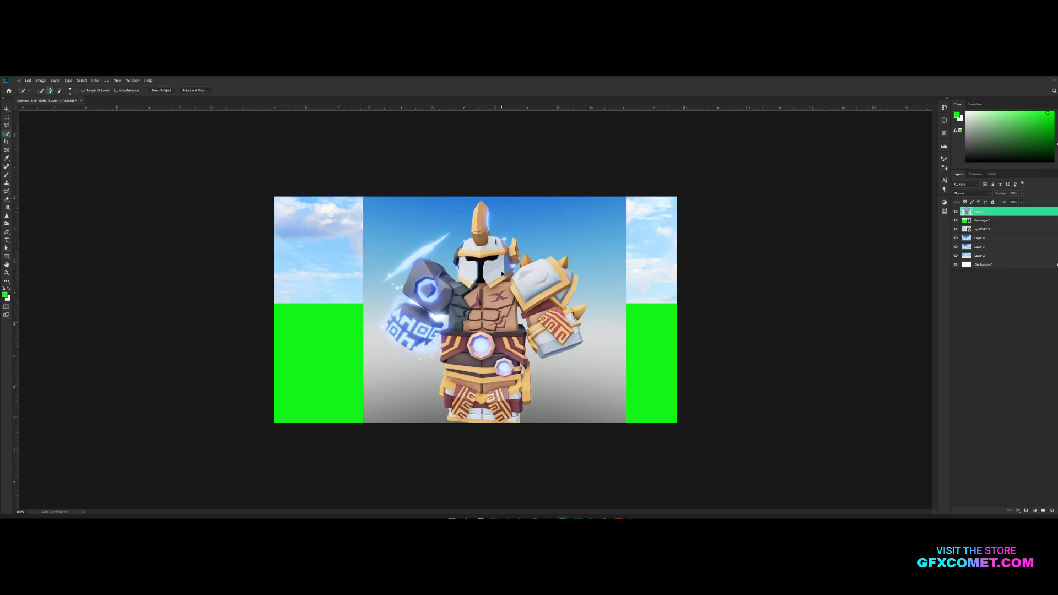
pyautogui.hotkey('ctrl', '+')
pyautogui.scroll(2, 485, 254)
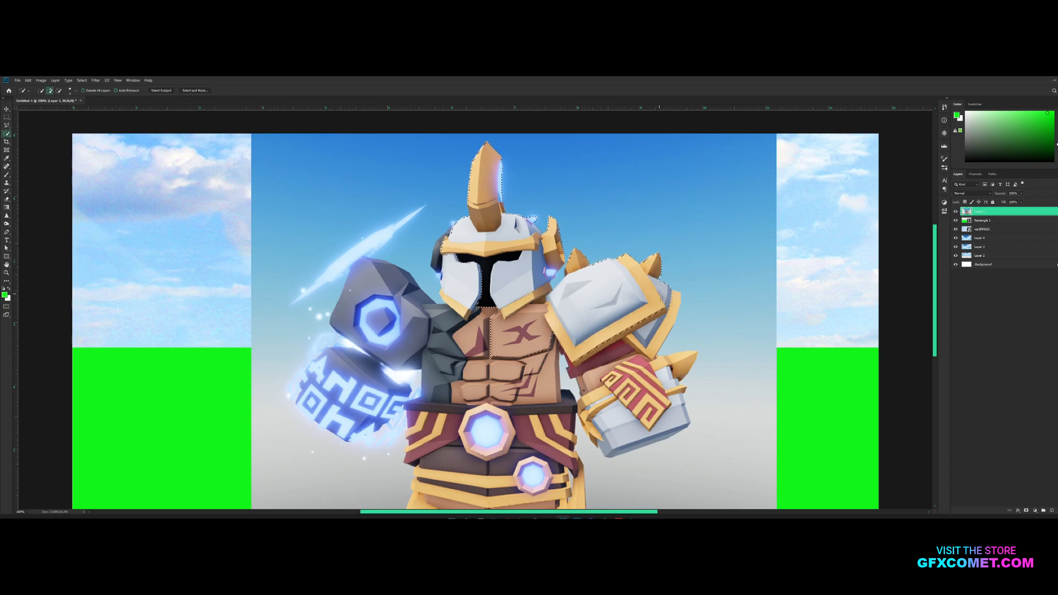
pyautogui.press('alt')
pyautogui.scroll(-5, 624, 300)
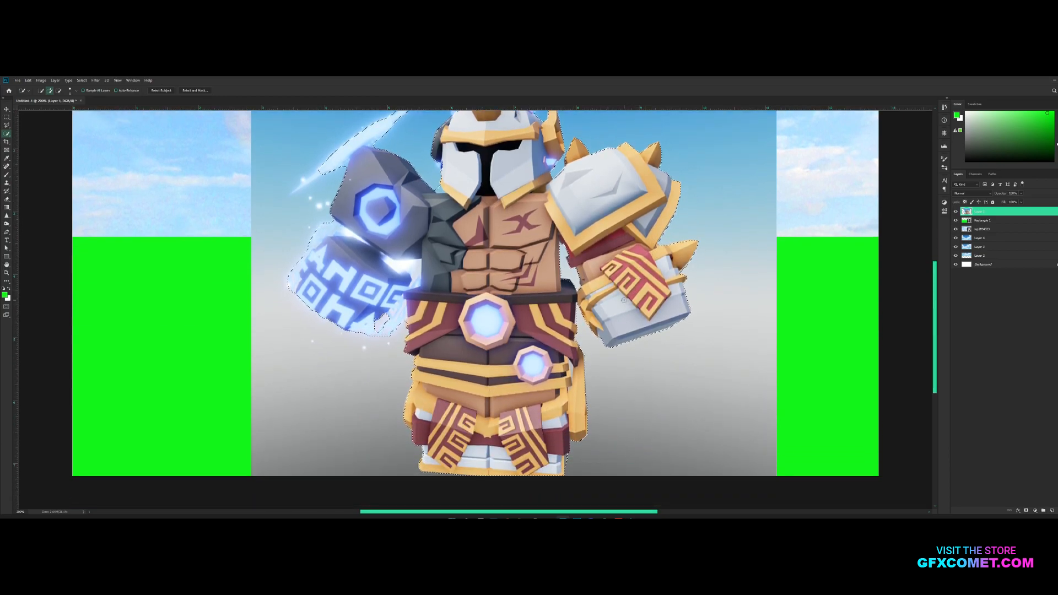
# - Refine the character selection in Select and Mask, copy it onto its own layer, and delete the original screenshot layer
pyautogui.rightClick(469, 279)
pyautogui.click(485, 293)
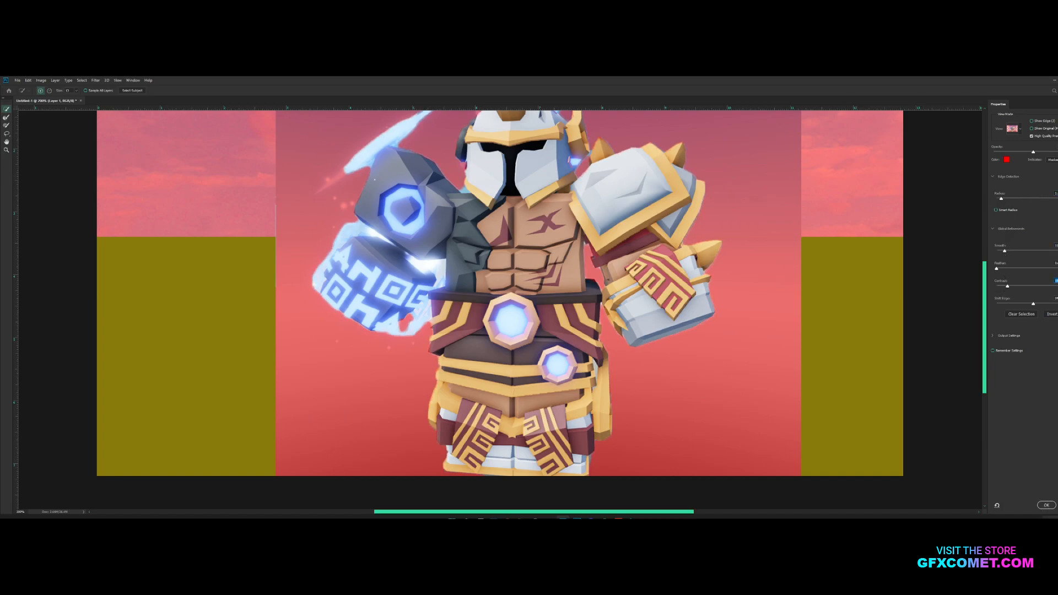
pyautogui.click(1046, 506)
pyautogui.click(987, 213)
pyautogui.hotkey('ctrl', 'j')
pyautogui.click(956, 220)
pyautogui.click(983, 221)
pyautogui.press('Delete')
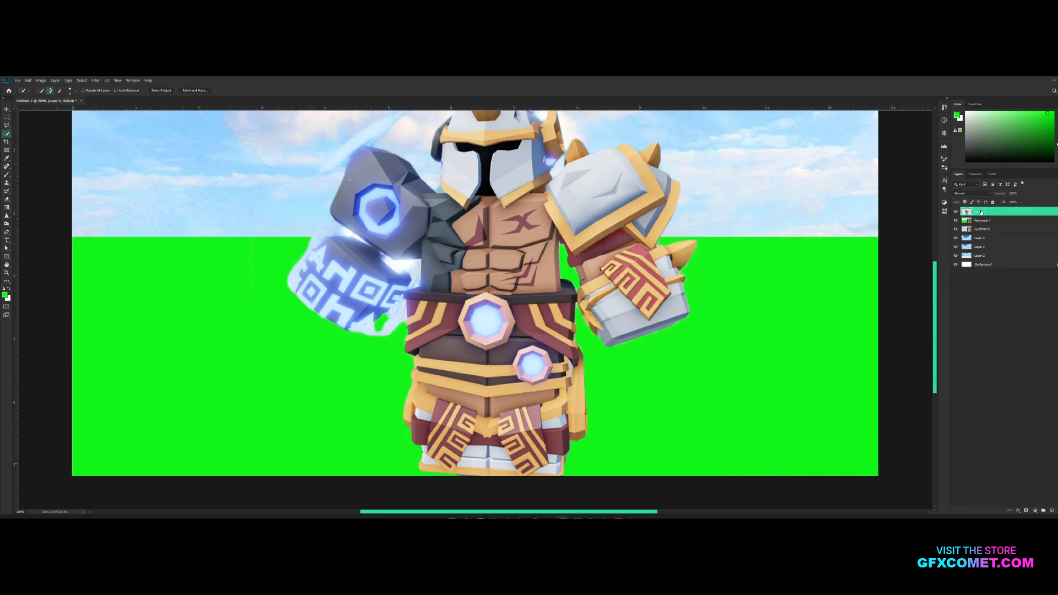
# - Scale down the cut-out character slightly and place it right of center, and lower the green rectangle behind its legs
pyautogui.hotkey('ctrl', '-')
pyautogui.press('v')
pyautogui.moveTo(611, 243)
pyautogui.mouseDown()
pyautogui.moveTo(604, 219)
pyautogui.moveTo(598, 236)
pyautogui.mouseUp()
pyautogui.hotkey('ctrl', 't')
pyautogui.moveTo(587, 197); pyautogui.dragTo(581, 201)
pyautogui.press('Return')
pyautogui.moveTo(536, 320); pyautogui.dragTo(593, 320)
pyautogui.moveTo(635, 349); pyautogui.dragTo(685, 389)
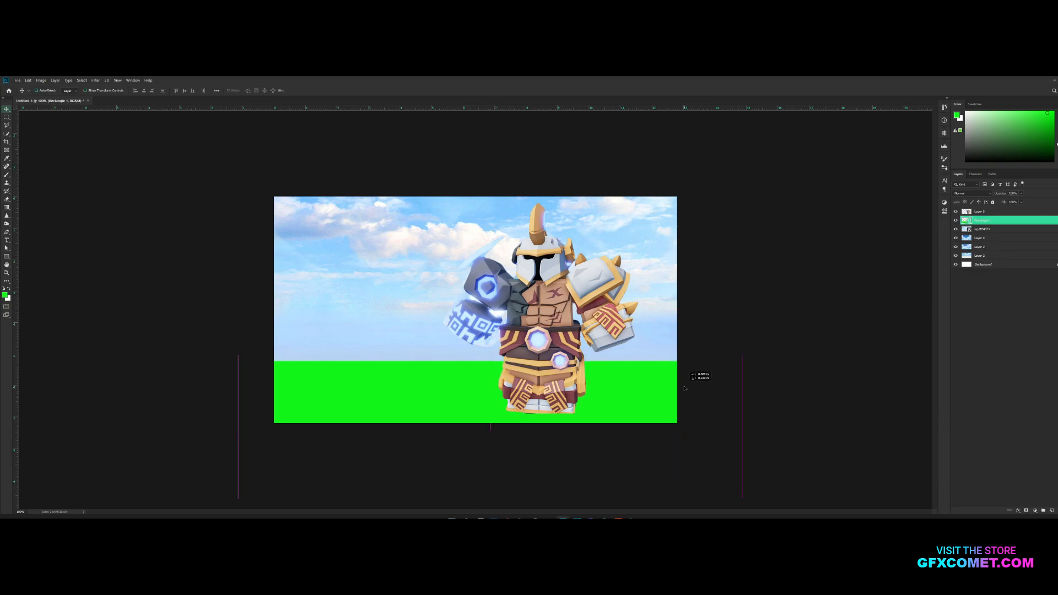
# - Add a layer beneath the character and draw a wide, flat black ellipse around its feet
pyautogui.doubleClick(981, 220)
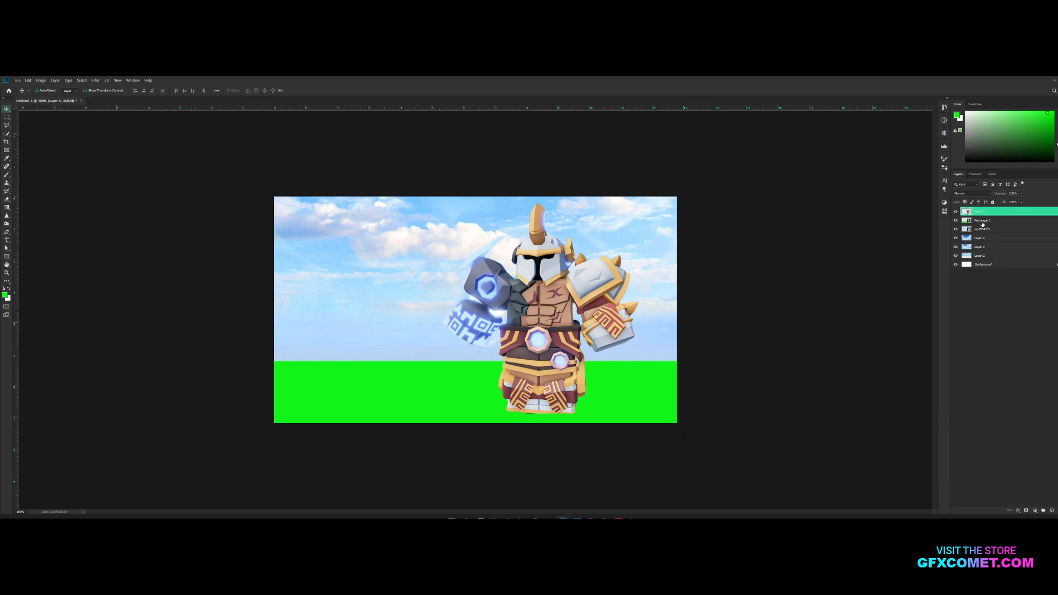
pyautogui.click(1051, 511)
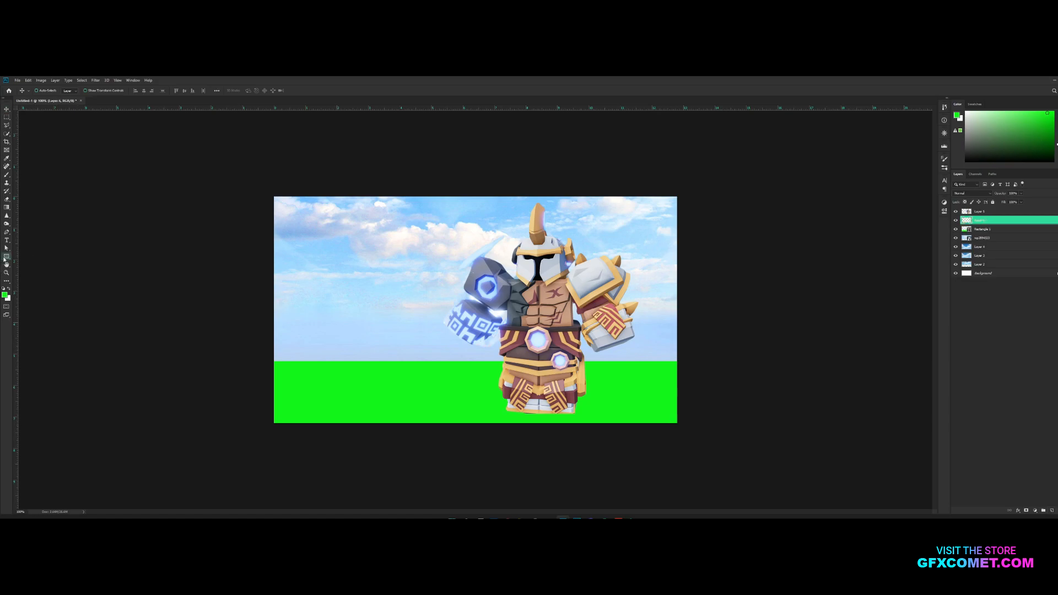
pyautogui.click(5, 258)
pyautogui.click(39, 269)
pyautogui.press('d')
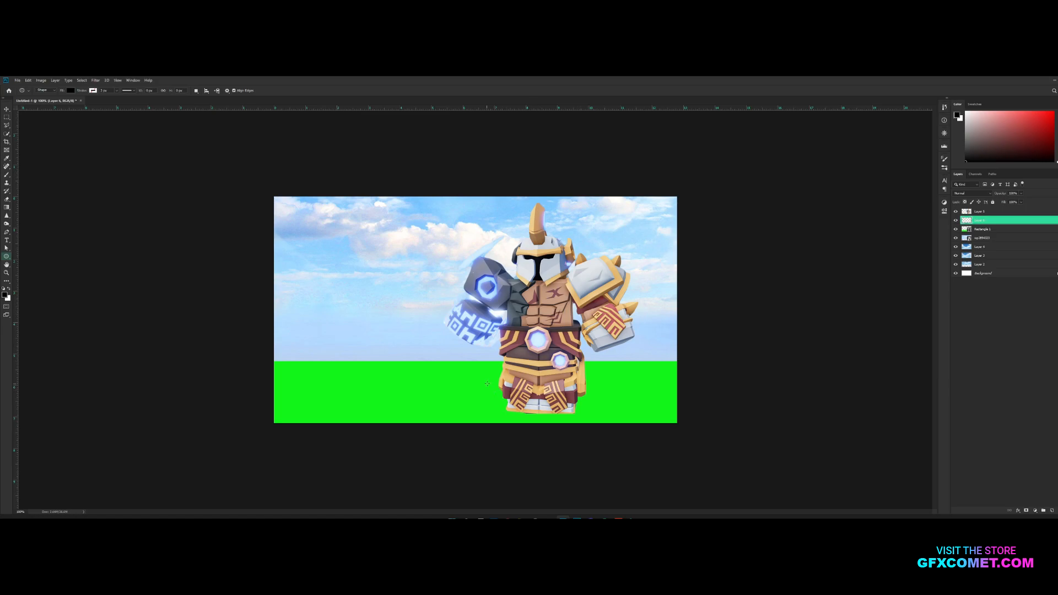
pyautogui.moveTo(535, 390)
pyautogui.mouseDown()
pyautogui.moveTo(611, 424)
pyautogui.moveTo(599, 406)
pyautogui.mouseUp()
pyautogui.press('v')
# - Rasterize the black ellipse, blur its edges, and lower its opacity to make a faint ground shadow
pyautogui.click(99, 81)
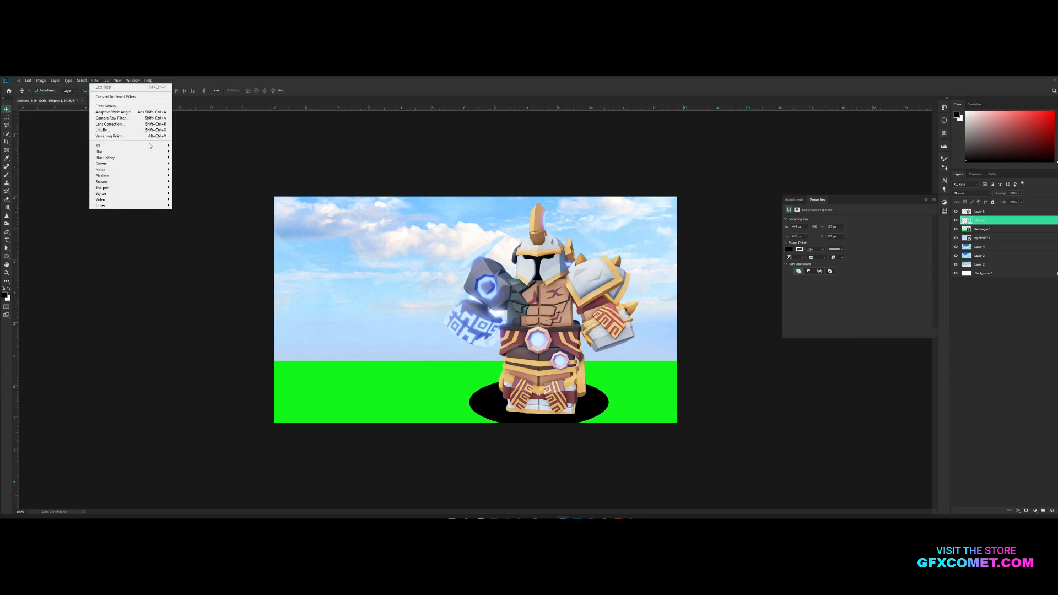
pyautogui.moveTo(110, 152)
pyautogui.click(177, 170)
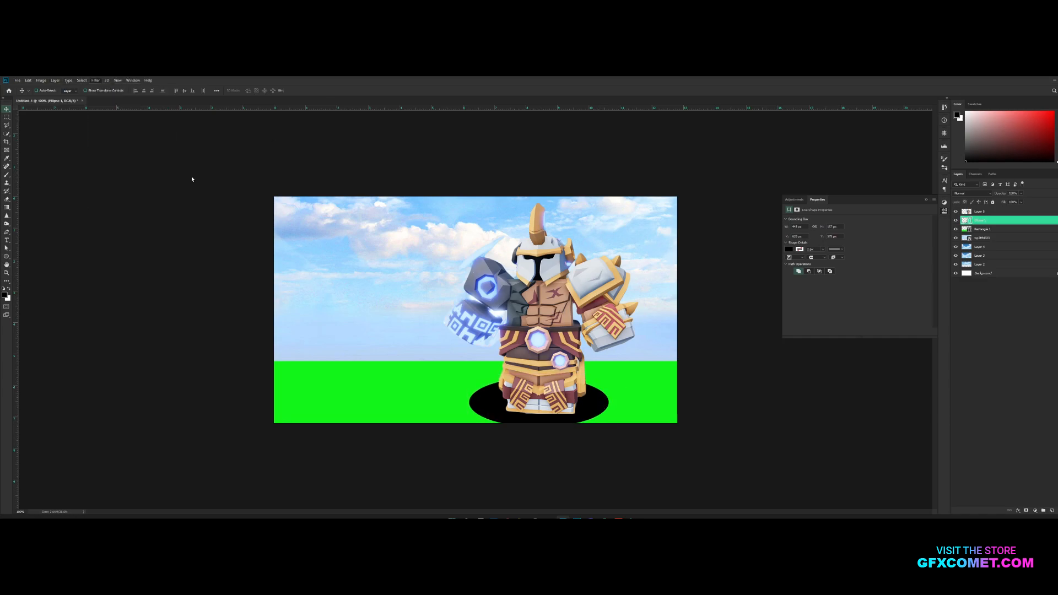
pyautogui.click(577, 238)
pyautogui.moveTo(787, 361); pyautogui.dragTo(782, 362)
pyautogui.click(839, 277)
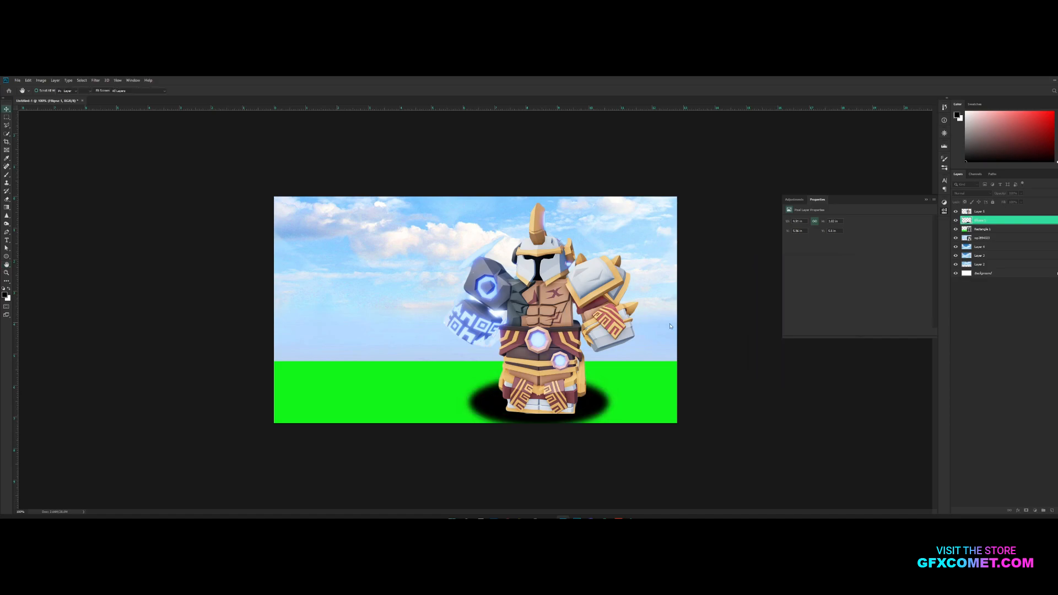
pyautogui.moveTo(617, 381); pyautogui.dragTo(617, 380)
pyautogui.moveTo(1005, 195); pyautogui.dragTo(902, 200)
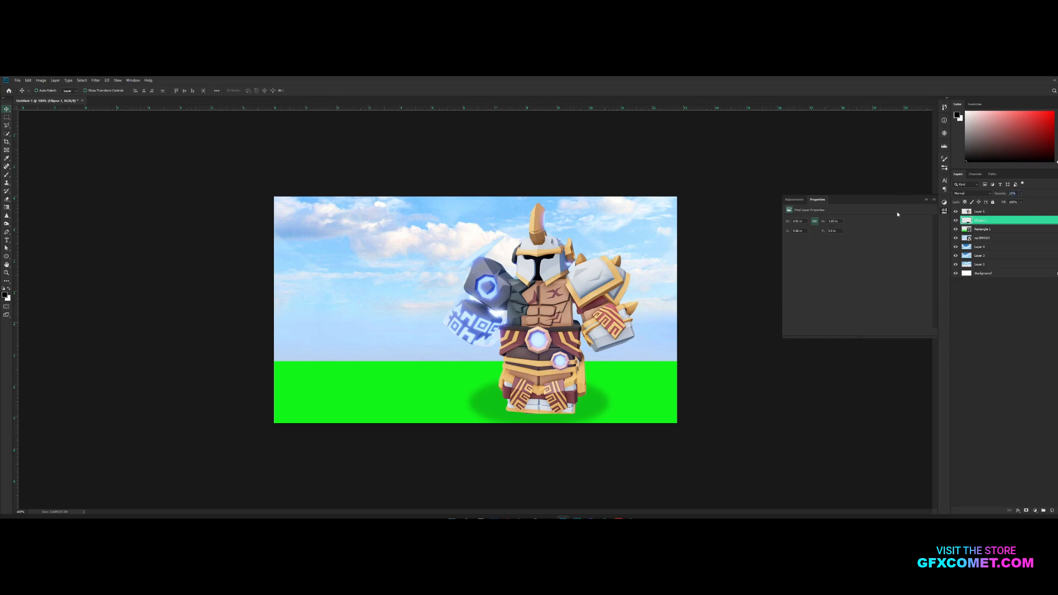
# - Add a thin white Inner Shadow and a low-opacity white Satin effect in Overlay mode to the character layer
pyautogui.rightClick(1017, 214)
pyautogui.click(1020, 218)
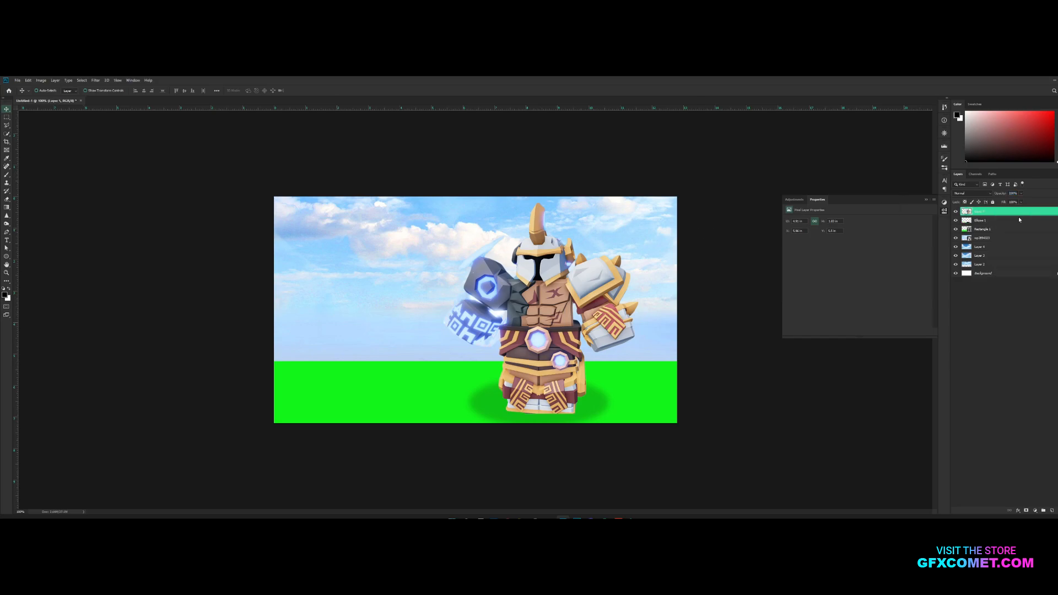
pyautogui.click(784, 344)
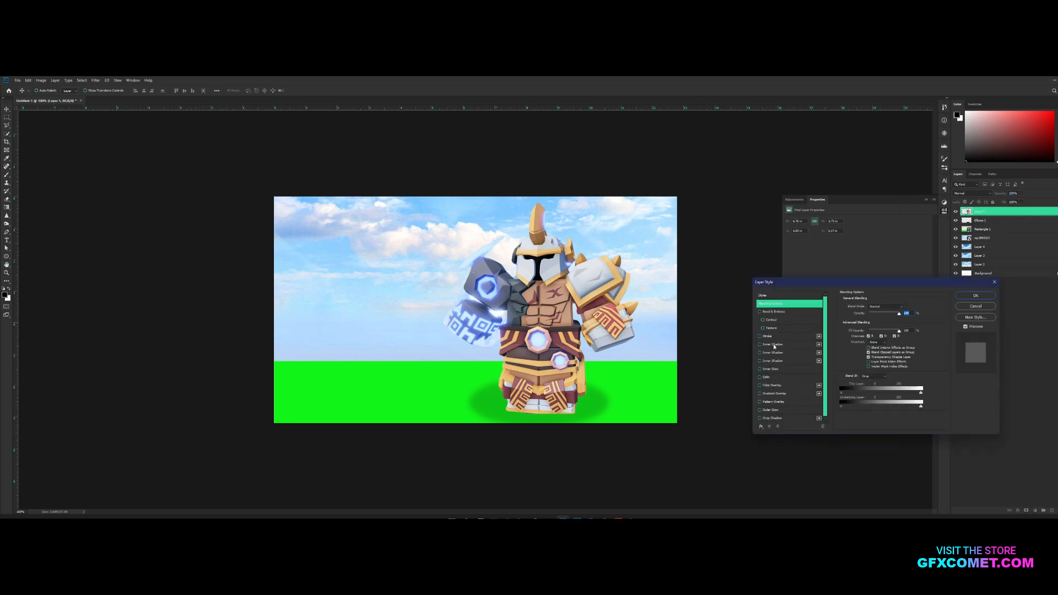
pyautogui.moveTo(867, 336); pyautogui.dragTo(864, 338)
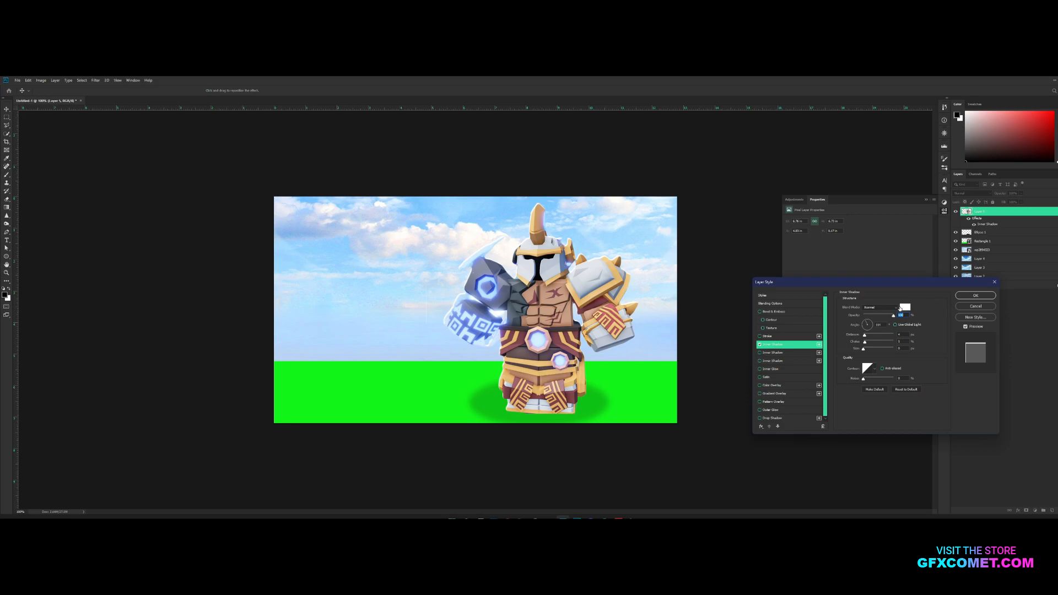
pyautogui.click(770, 377)
pyautogui.moveTo(880, 316)
pyautogui.mouseDown()
pyautogui.moveTo(918, 313)
pyautogui.moveTo(871, 317)
pyautogui.mouseUp()
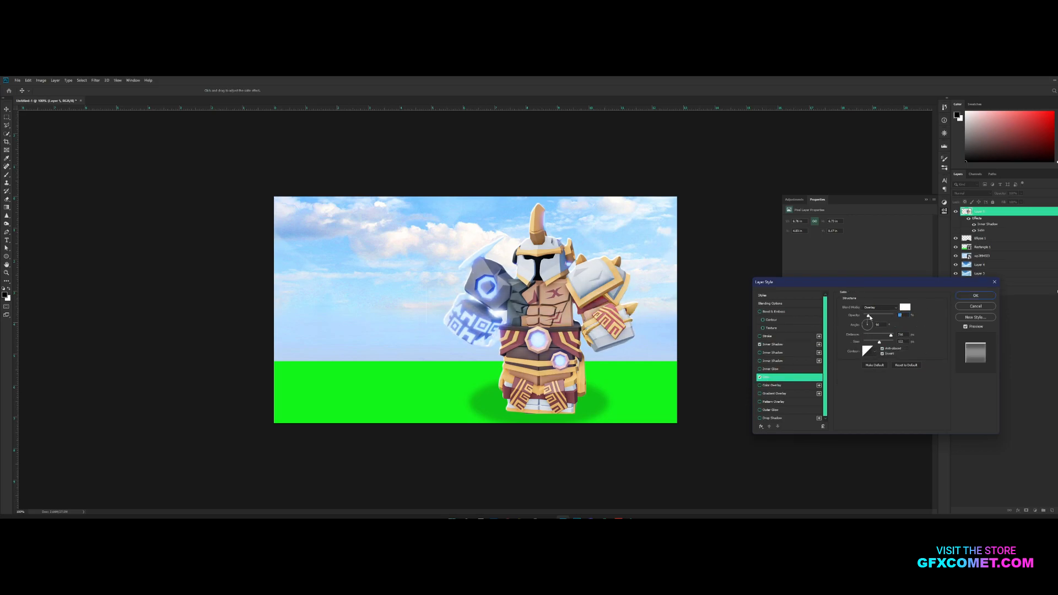
# - Add an Inner Bevel to the character with the Smooth technique, a linear gloss contour, a larger size, stronger highlights and an adjusted light angle
pyautogui.click(771, 311)
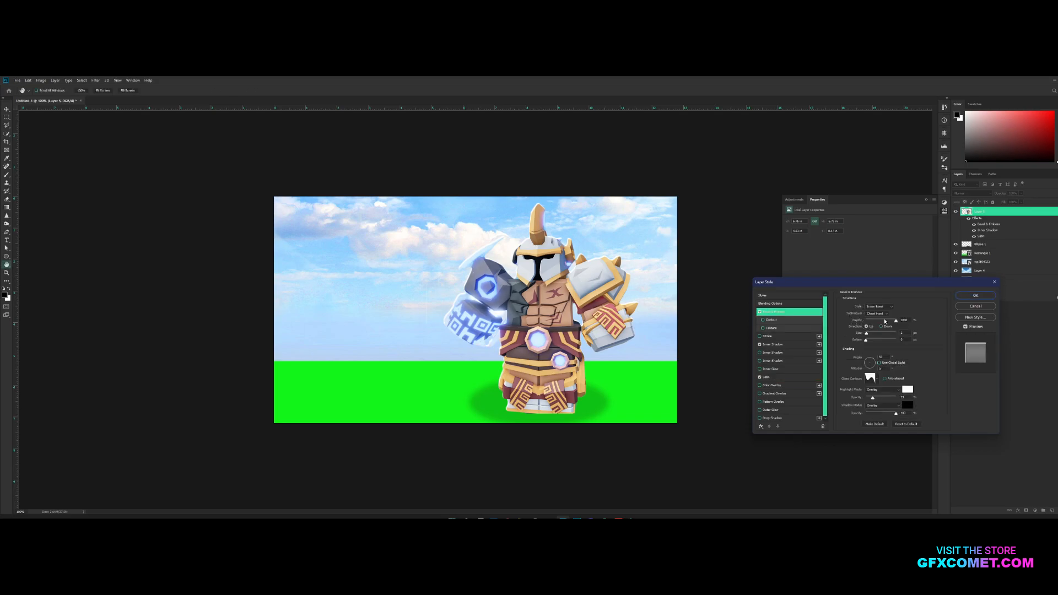
pyautogui.moveTo(869, 335); pyautogui.dragTo(869, 336)
pyautogui.moveTo(872, 399); pyautogui.dragTo(891, 399)
pyautogui.click(877, 379)
pyautogui.click(839, 394)
pyautogui.click(874, 362)
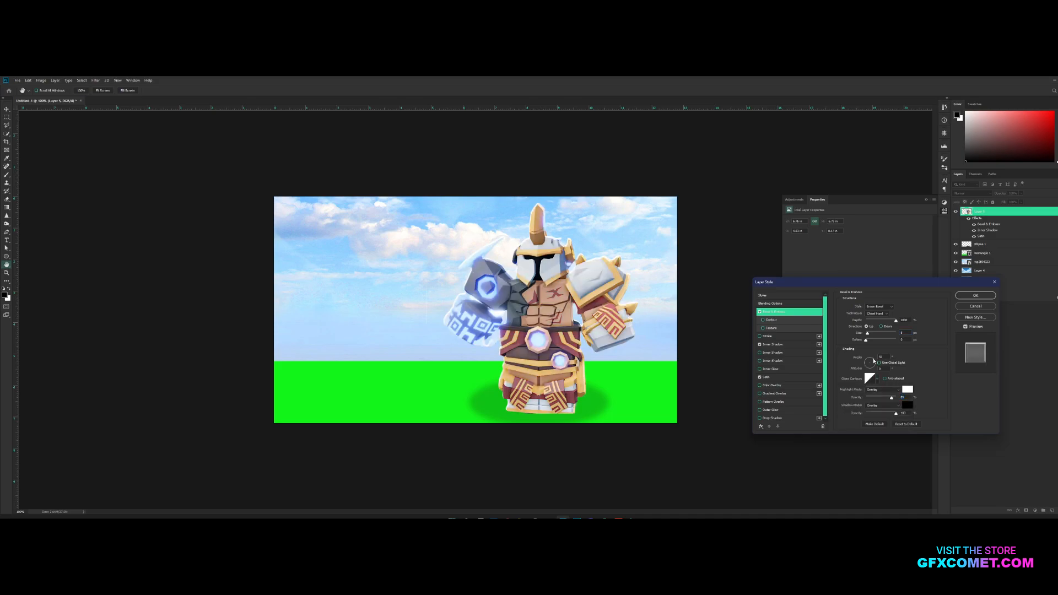
pyautogui.moveTo(870, 336); pyautogui.dragTo(874, 330)
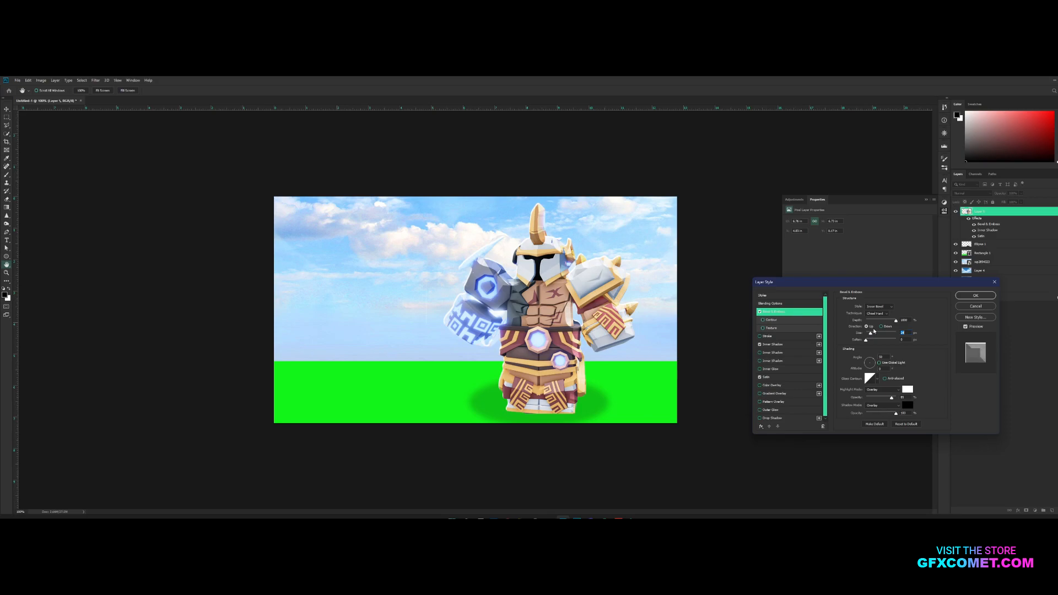
pyautogui.click(877, 313)
pyautogui.click(879, 320)
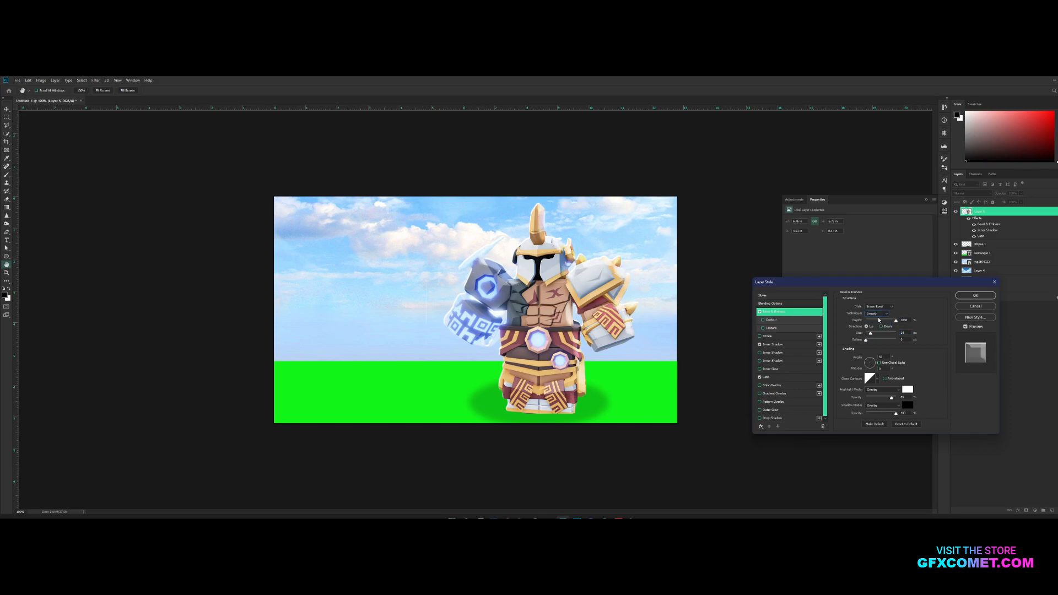
pyautogui.moveTo(871, 363)
pyautogui.mouseDown()
pyautogui.moveTo(867, 335)
pyautogui.moveTo(897, 340)
pyautogui.moveTo(871, 334)
pyautogui.mouseUp()
pyautogui.scroll(-1, 785, 410)
# - Add a black Drop Shadow to the character with a small size and reduced opacity
pyautogui.click(777, 418)
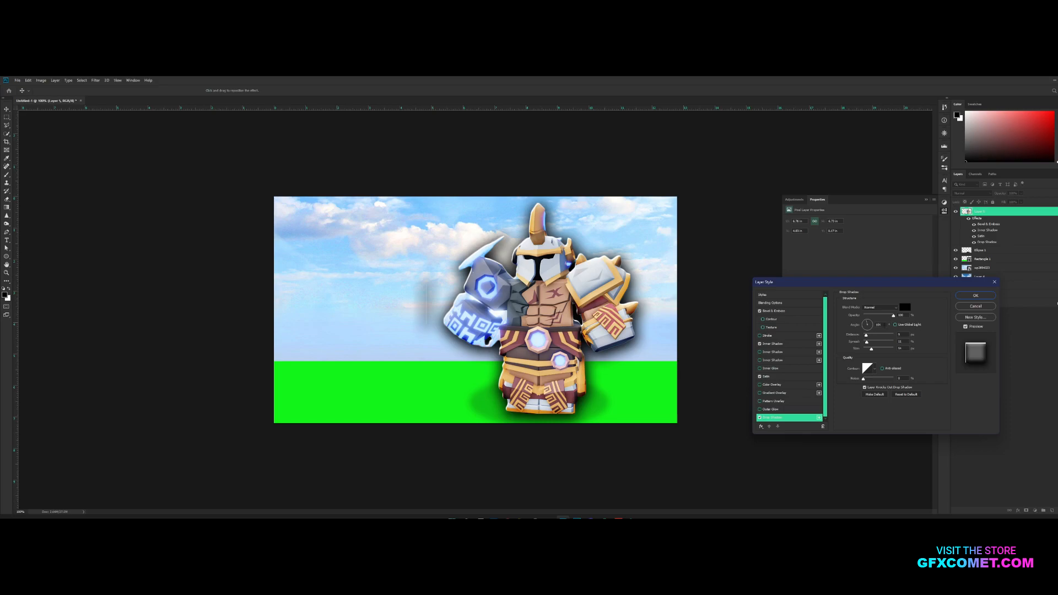
pyautogui.moveTo(872, 350)
pyautogui.mouseDown()
pyautogui.moveTo(862, 350)
pyautogui.moveTo(863, 335)
pyautogui.moveTo(865, 352)
pyautogui.mouseUp()
pyautogui.moveTo(894, 315); pyautogui.dragTo(870, 316)
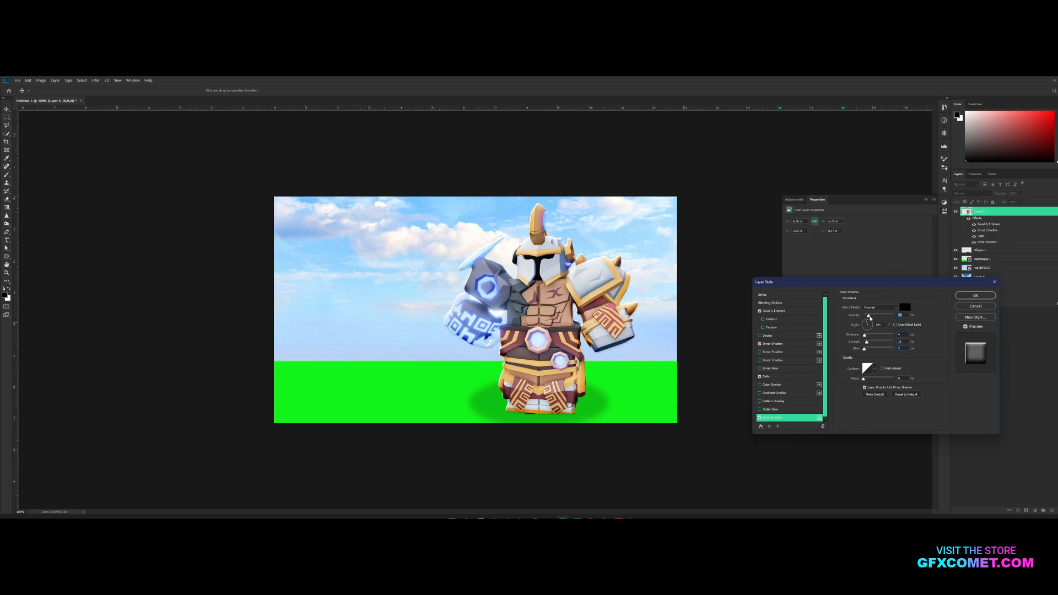
# - Add a second white Inner Shadow in Overlay mode with high opacity, reduced spread and a larger size, and apply the layer style
pyautogui.click(787, 351)
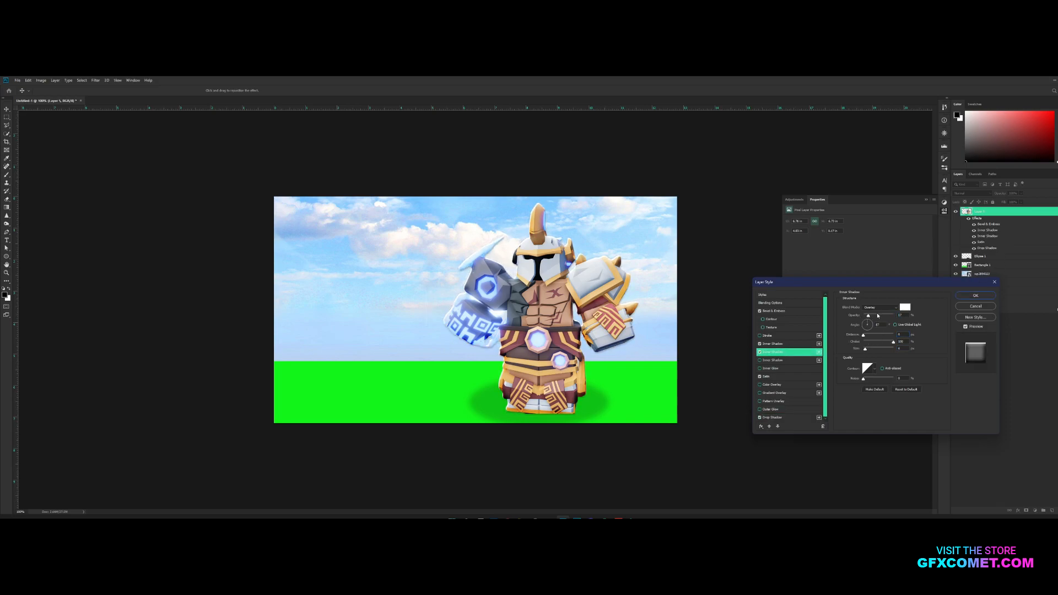
pyautogui.click(893, 316)
pyautogui.moveTo(894, 343); pyautogui.dragTo(871, 350)
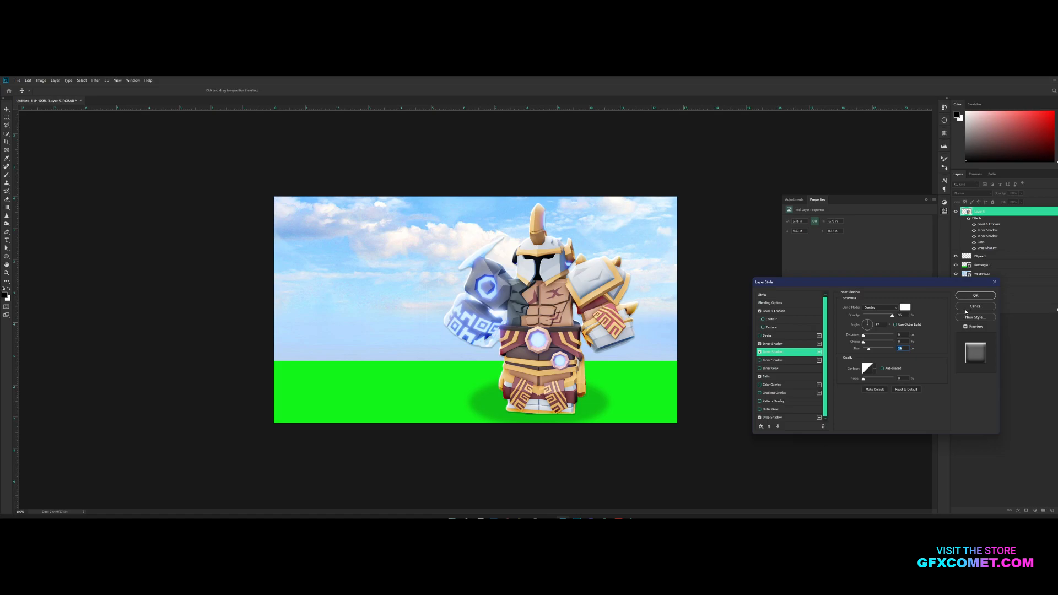
pyautogui.click(977, 296)
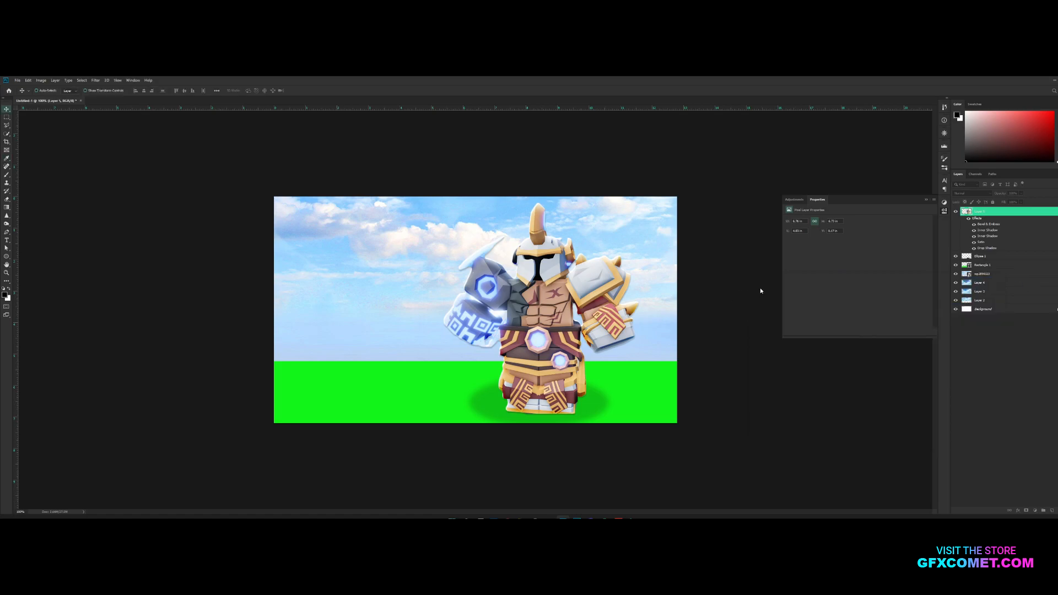
# - Paste a plainer blue sky image behind the green ground to replace the visible cloudy sky
pyautogui.click(957, 284)
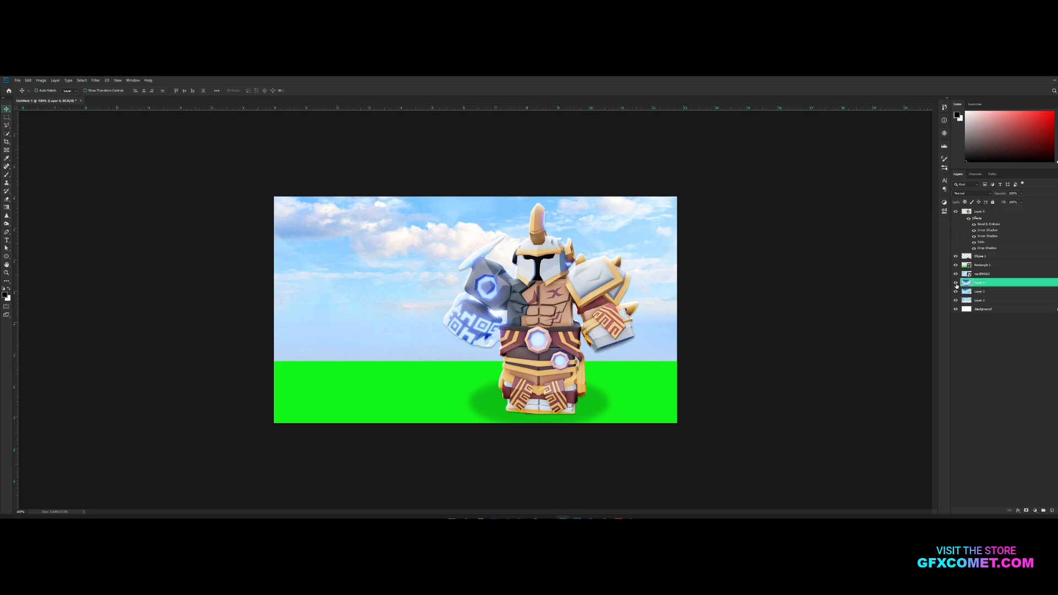
pyautogui.hotkey('ctrl', 'v')
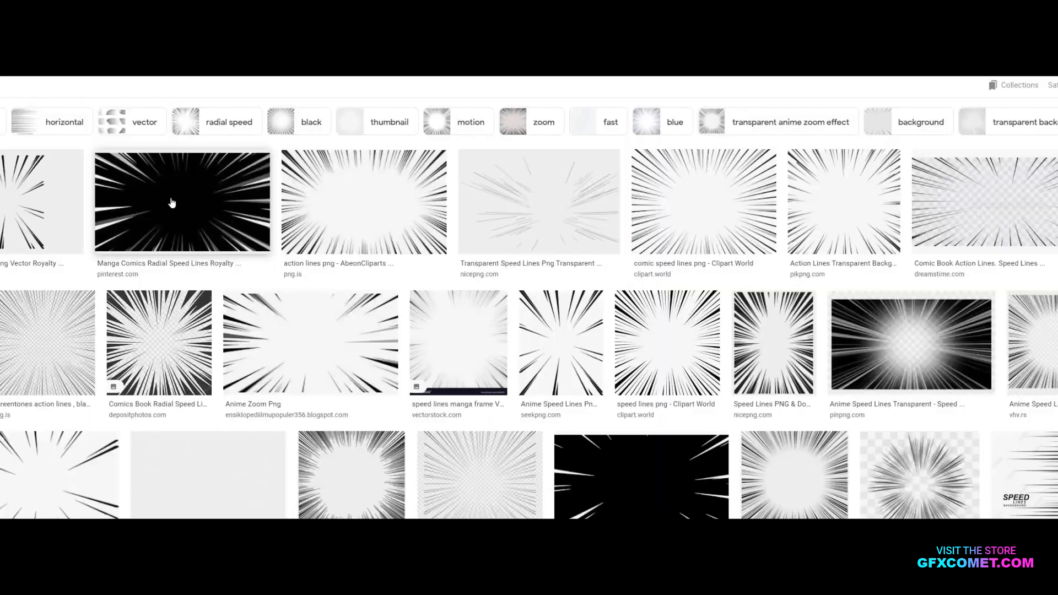
# - Copy the black Manga Comics Radial Speed Lines image from the browser into the Photoshop document and set its layer to Screen
pyautogui.click(119, 213)
pyautogui.rightClick(858, 219)
pyautogui.rightClick(818, 230)
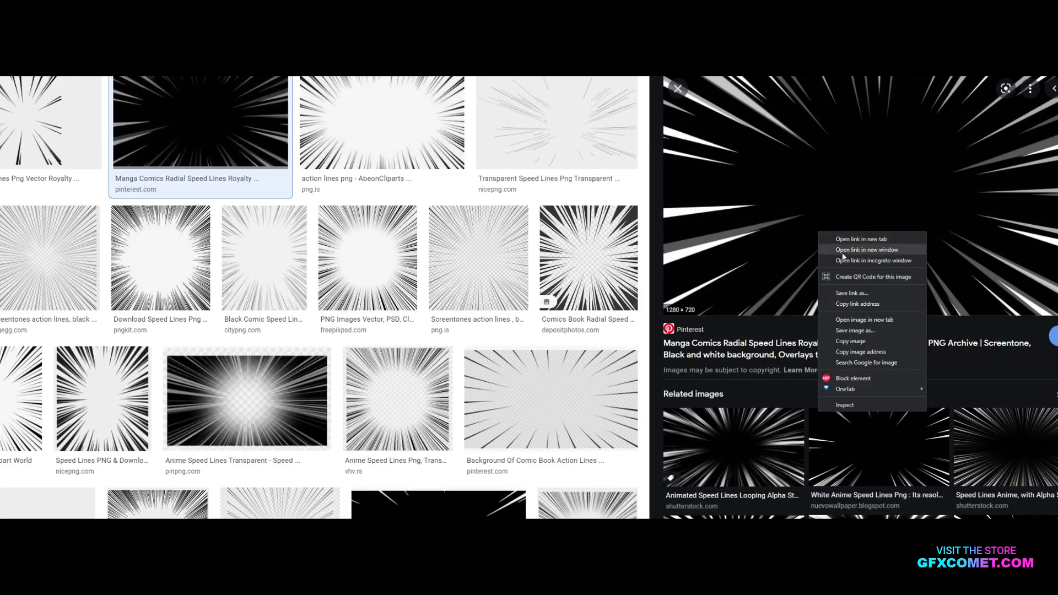
pyautogui.click(870, 340)
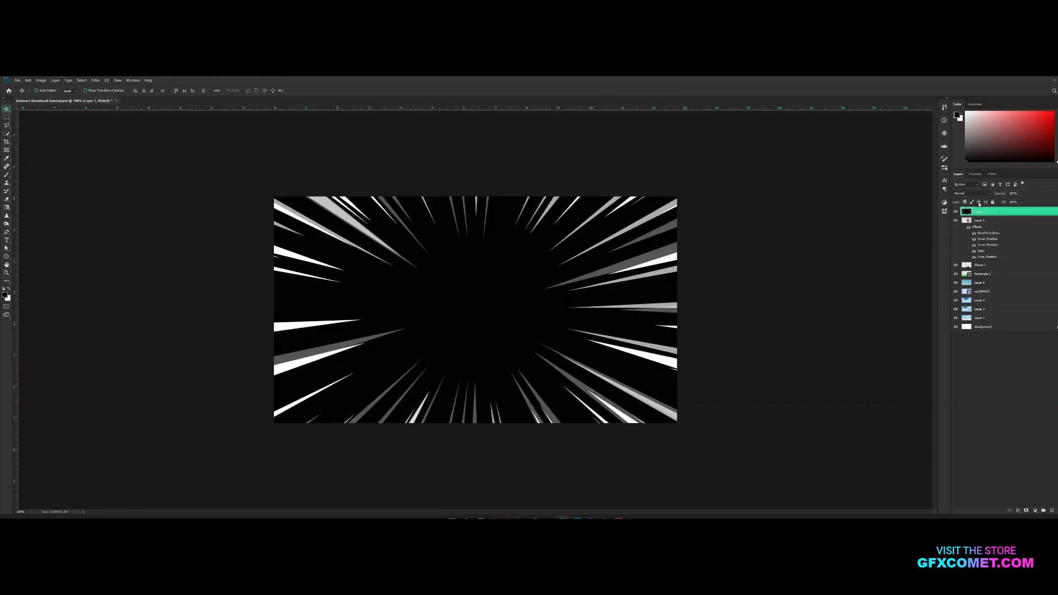
pyautogui.click(973, 193)
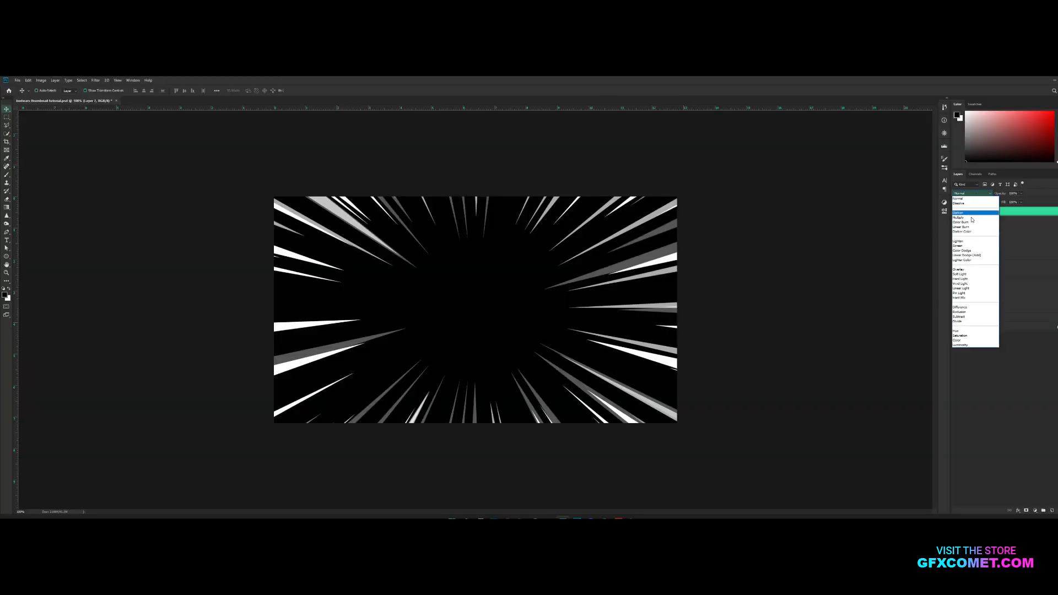
pyautogui.click(970, 242)
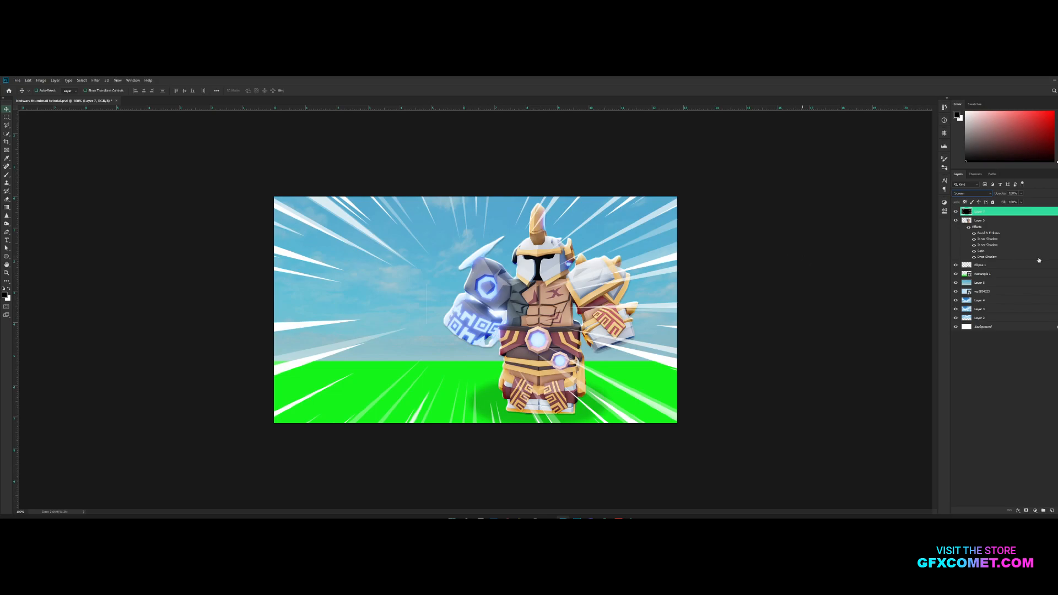
# - Move the character and its ground shadow together to the horizontal center of the canvas
pyautogui.click(998, 292)
pyautogui.click(987, 265)
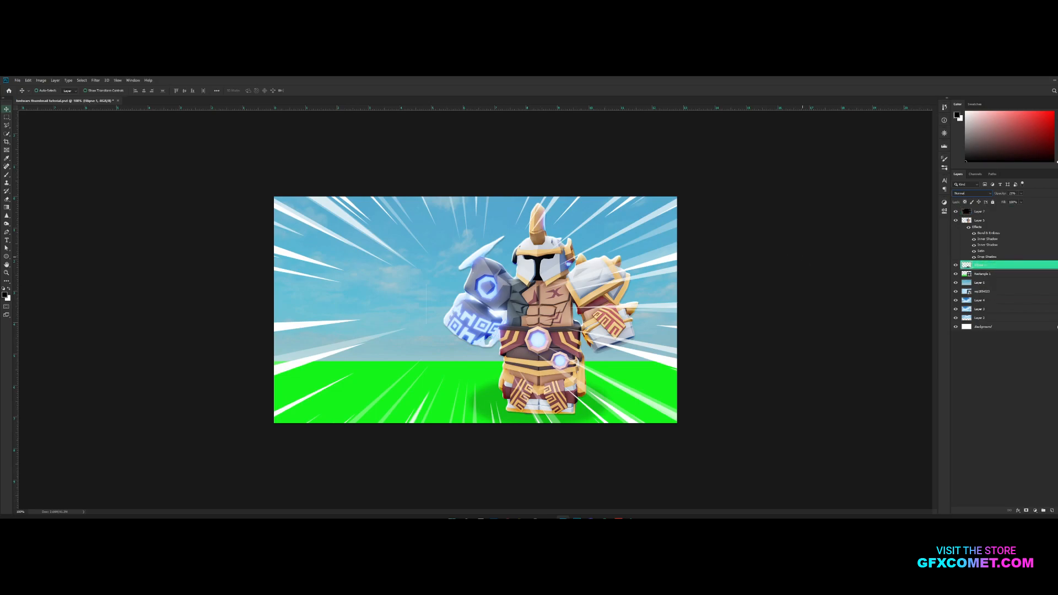
pyautogui.click(1057, 221)
pyautogui.click(1039, 222)
pyautogui.keyDown('shift'); pyautogui.click(1033, 230); pyautogui.keyUp('shift')
pyautogui.click(1020, 334)
pyautogui.click(985, 229)
pyautogui.keyDown('shift'); pyautogui.click(985, 221); pyautogui.keyUp('shift')
pyautogui.moveTo(615, 280); pyautogui.dragTo(549, 279)
# - Erase the inner ends of the speed lines around and over the character with a much larger eraser brush
pyautogui.click(993, 213)
pyautogui.press('e')
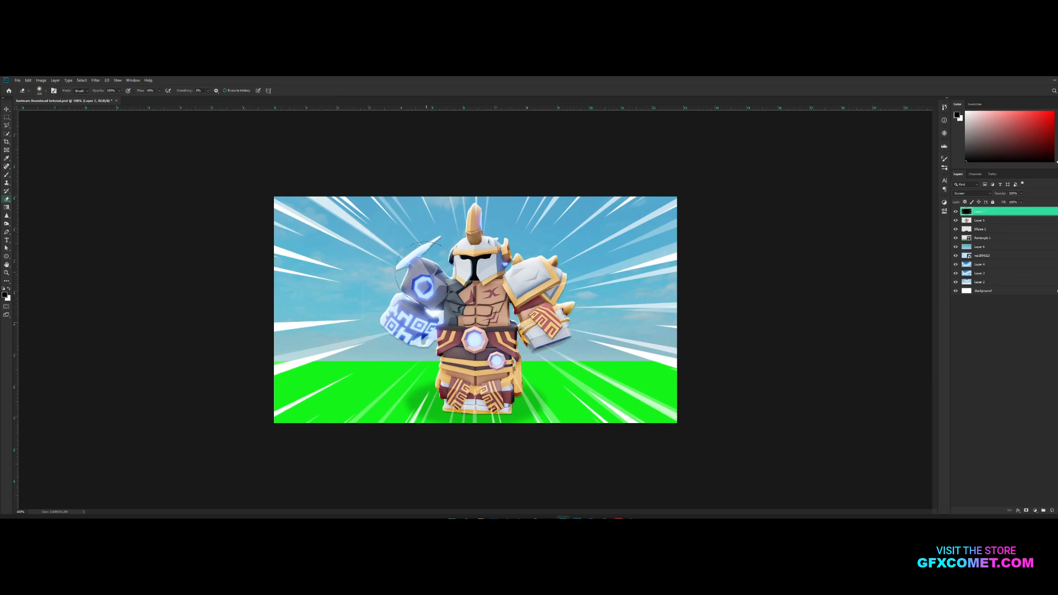
pyautogui.press(']')
pyautogui.press(']')
pyautogui.press(']')
pyautogui.press(']')
pyautogui.press(']')
pyautogui.press(']')
pyautogui.moveTo(443, 291)
pyautogui.mouseDown()
pyautogui.moveTo(478, 340)
pyautogui.moveTo(592, 231)
pyautogui.moveTo(350, 378)
pyautogui.moveTo(590, 277)
pyautogui.mouseUp()
pyautogui.press('v')
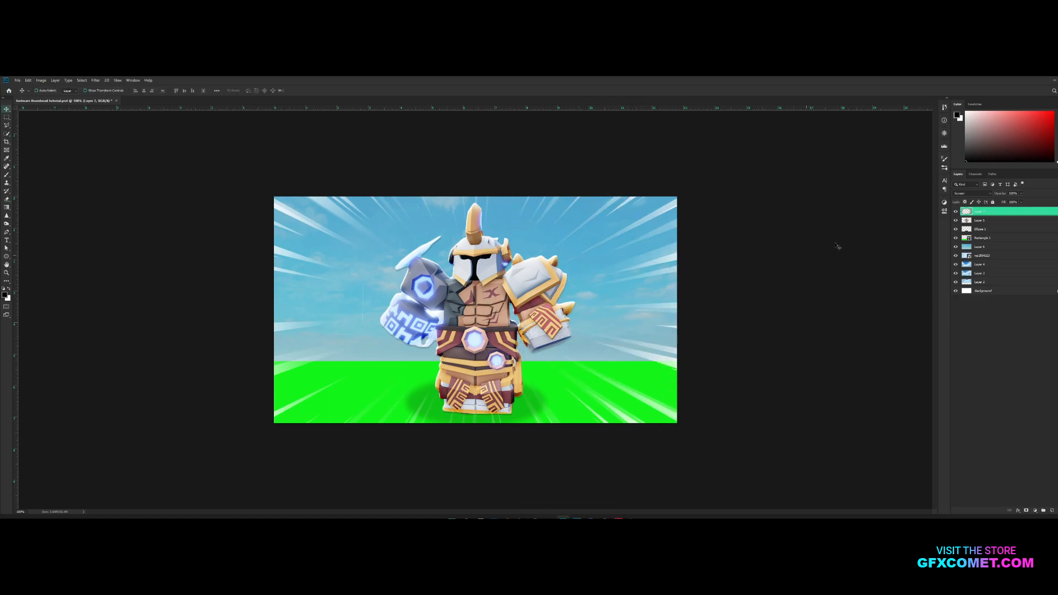
# - Lower the speed-lines layer's opacity and add a new empty layer directly beneath it
pyautogui.moveTo(1004, 195); pyautogui.dragTo(1001, 195)
pyautogui.click(1053, 510)
pyautogui.moveTo(1011, 216); pyautogui.dragTo(1011, 225)
# - Choose a bright blue brush color and paint soft glow over the round emblem and rune markings on the character's gray arm
pyautogui.press('b')
pyautogui.hotkey('ctrl', '+')
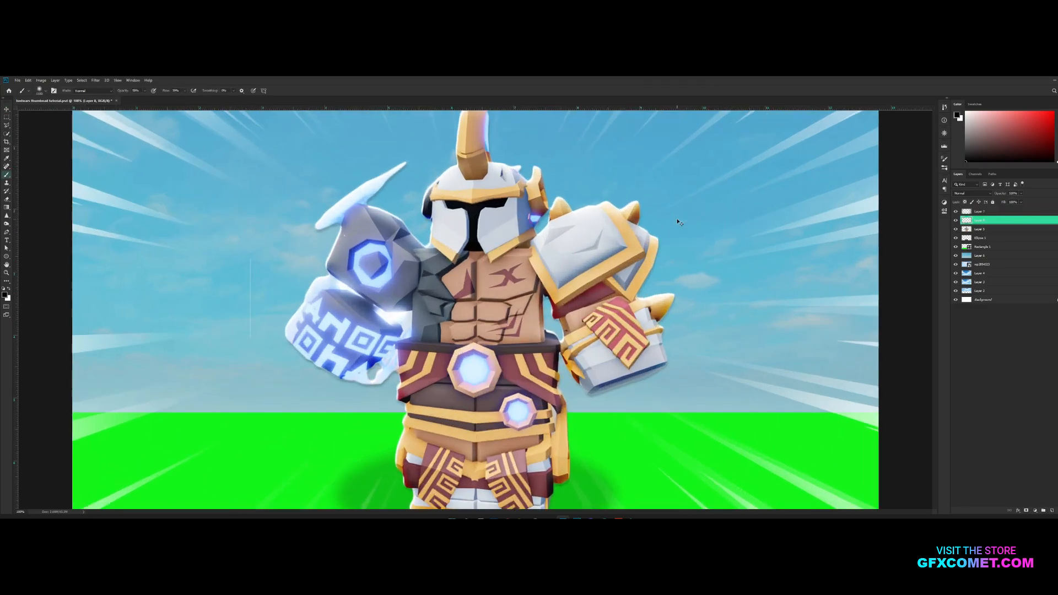
pyautogui.click(1057, 134)
pyautogui.moveTo(1050, 115)
pyautogui.mouseDown()
pyautogui.moveTo(1057, 106)
pyautogui.moveTo(1057, 130)
pyautogui.mouseUp()
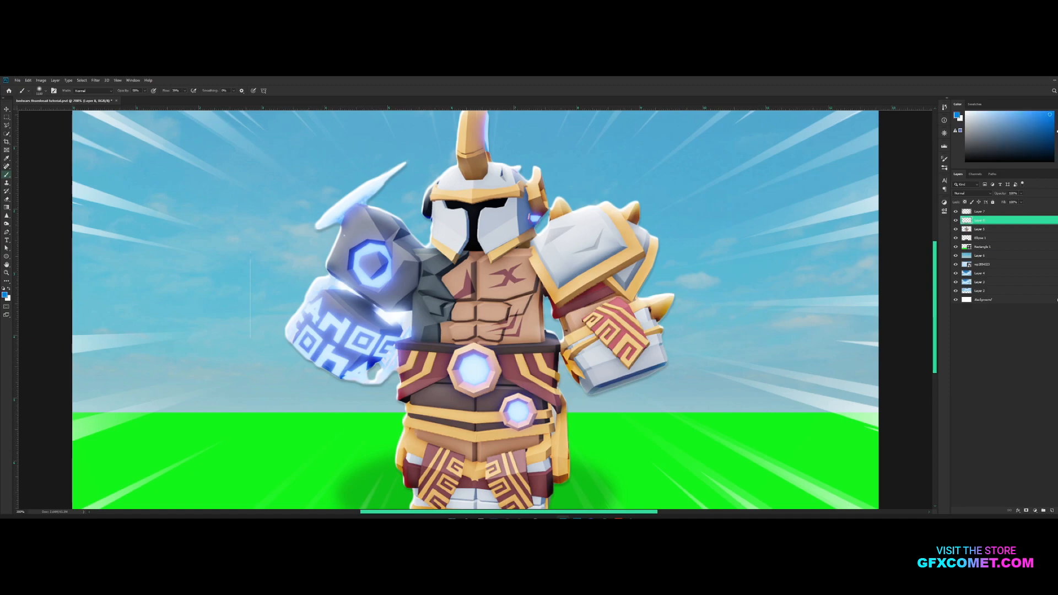
pyautogui.press('[')
pyautogui.press('[')
pyautogui.press('[')
pyautogui.press('[')
pyautogui.press('[')
pyautogui.press('[')
pyautogui.press('[')
pyautogui.press('[')
pyautogui.press('[')
pyautogui.press('[')
pyautogui.press('[')
pyautogui.press('[')
pyautogui.press('[')
pyautogui.press('[')
pyautogui.press('[')
pyautogui.press('[')
pyautogui.moveTo(368, 253)
pyautogui.mouseDown()
pyautogui.moveTo(361, 274)
pyautogui.moveTo(384, 277)
pyautogui.moveTo(383, 258)
pyautogui.moveTo(355, 257)
pyautogui.moveTo(361, 278)
pyautogui.moveTo(381, 261)
pyautogui.mouseUp()
pyautogui.press('[')
pyautogui.press('[')
pyautogui.moveTo(318, 307)
pyautogui.mouseDown()
pyautogui.moveTo(343, 327)
pyautogui.moveTo(303, 339)
pyautogui.moveTo(335, 370)
pyautogui.moveTo(356, 365)
pyautogui.moveTo(376, 339)
pyautogui.moveTo(388, 362)
pyautogui.moveTo(329, 380)
pyautogui.moveTo(347, 343)
pyautogui.moveTo(315, 308)
pyautogui.mouseUp()
# - Dab soft blue glow over the two round belt gems with a larger brush
pyautogui.press(']')
pyautogui.press(']')
pyautogui.press(']')
pyautogui.press(']')
pyautogui.press(']')
pyautogui.click(473, 368)
pyautogui.click(473, 368)
pyautogui.click(473, 368)
pyautogui.click(517, 413)
pyautogui.click(517, 412)
# - Set the painted blue glow layer to Linear Dodge (Add), duplicate it, and set the copy to Overlay
pyautogui.press('v')
pyautogui.click(972, 194)
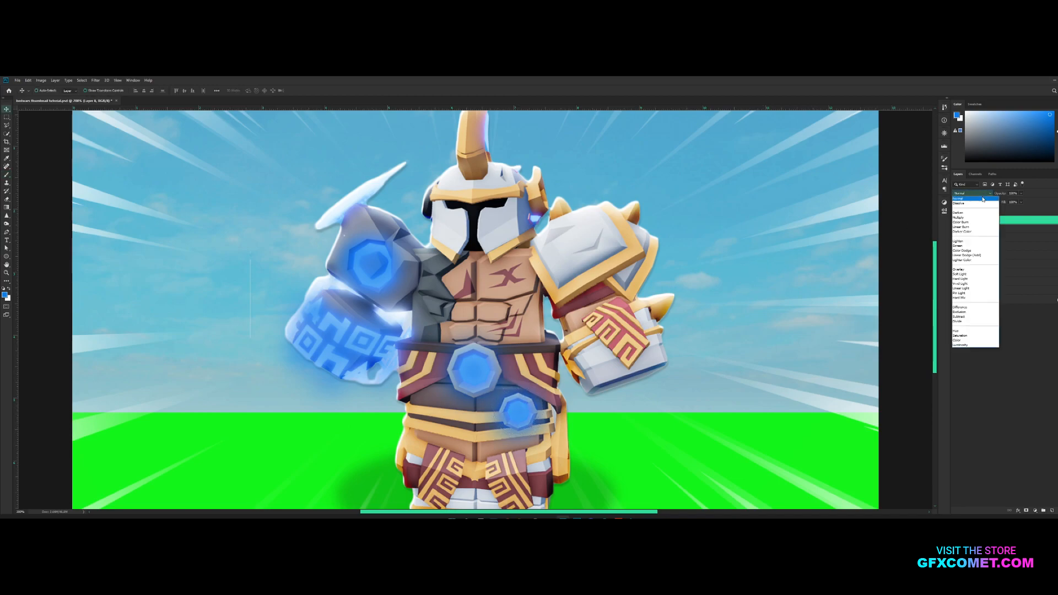
pyautogui.click(976, 255)
pyautogui.hotkey('ctrl', 'j')
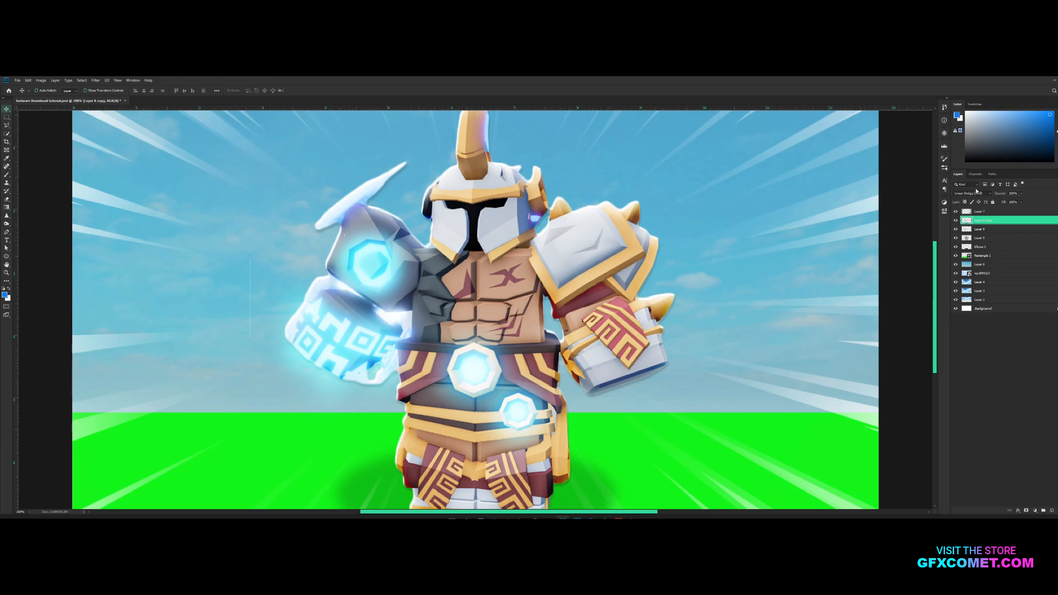
pyautogui.click(977, 194)
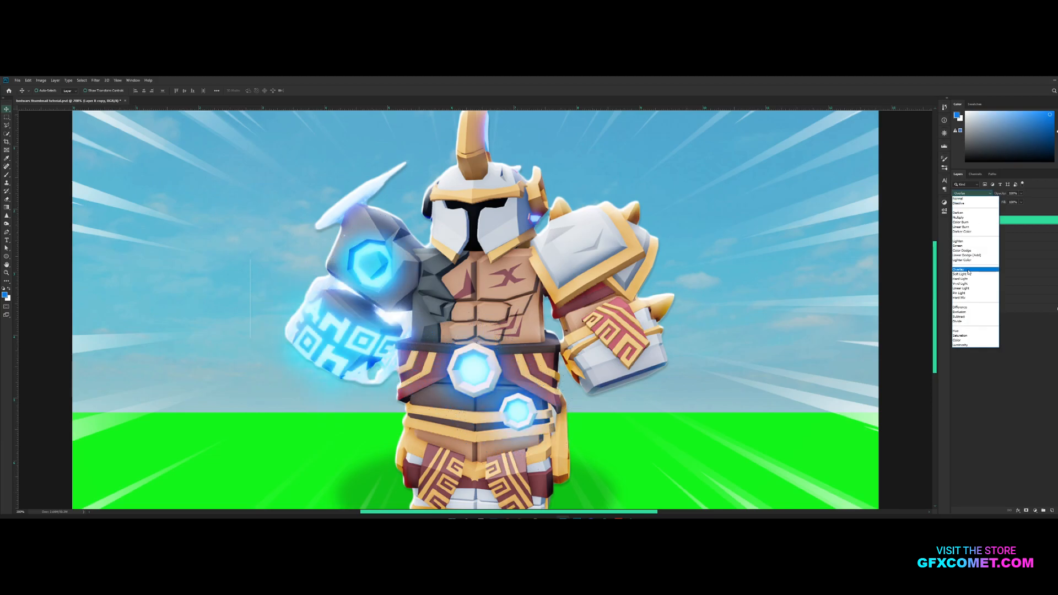
pyautogui.click(971, 268)
# - Duplicate the Overlay glow layer once more and reduce the new copy's opacity for a subtle boost
pyautogui.click(991, 324)
pyautogui.click(992, 220)
pyautogui.hotkey('ctrl', 'j')
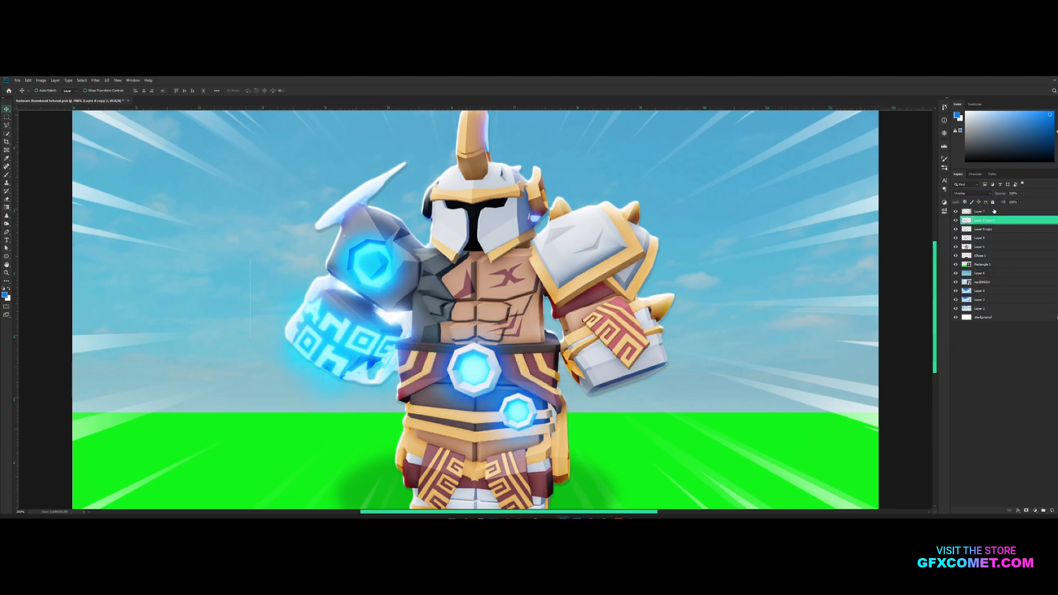
pyautogui.moveTo(837, 206); pyautogui.dragTo(828, 207)
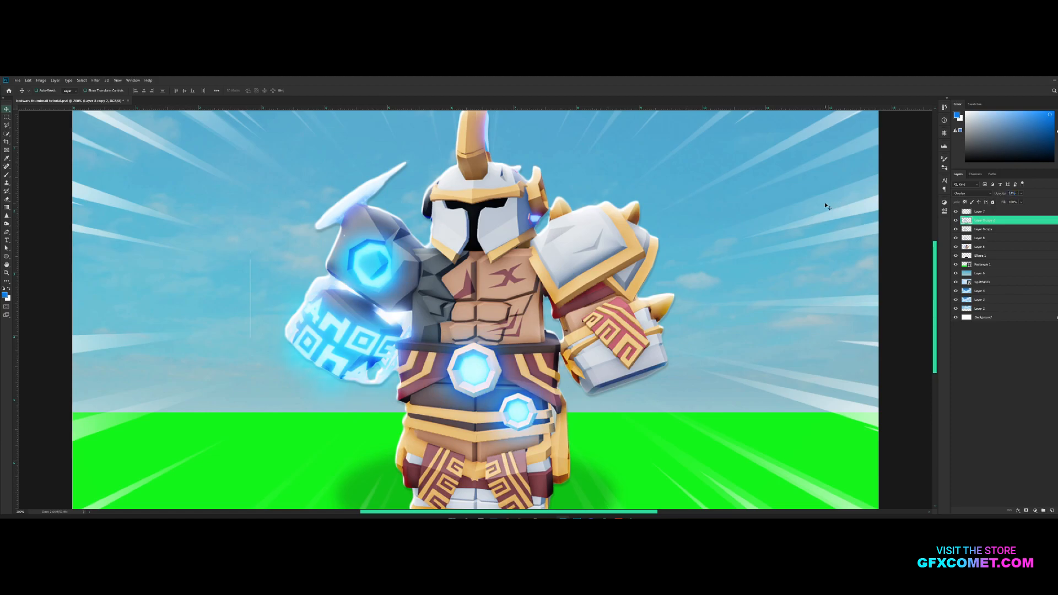
pyautogui.hotkey('ctrl', '-')
pyautogui.hotkey('ctrl', '+')
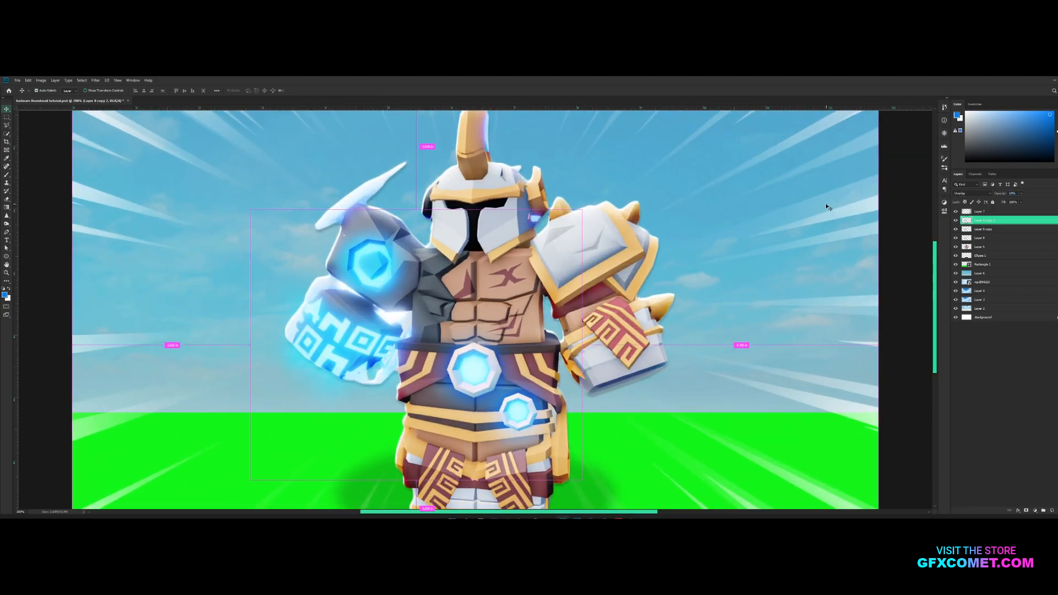
pyautogui.scroll(-2, 713, 270)
pyautogui.hotkey('ctrl', '-')
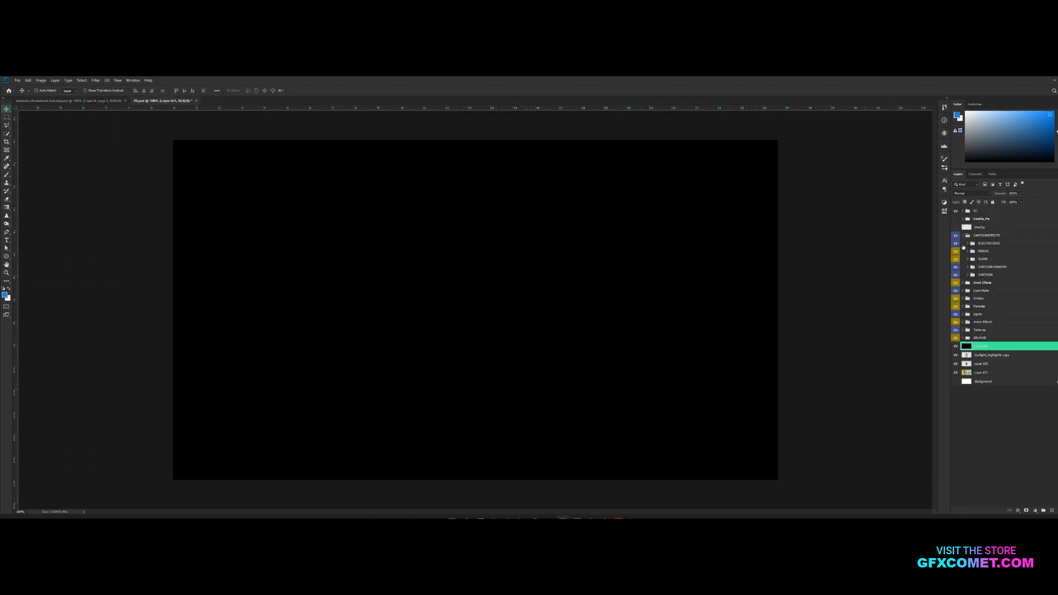
# - Find a blue lightning layer in the effects pack's stock effects group and copy it into the thumbnail document
pyautogui.click(966, 244)
pyautogui.click(968, 244)
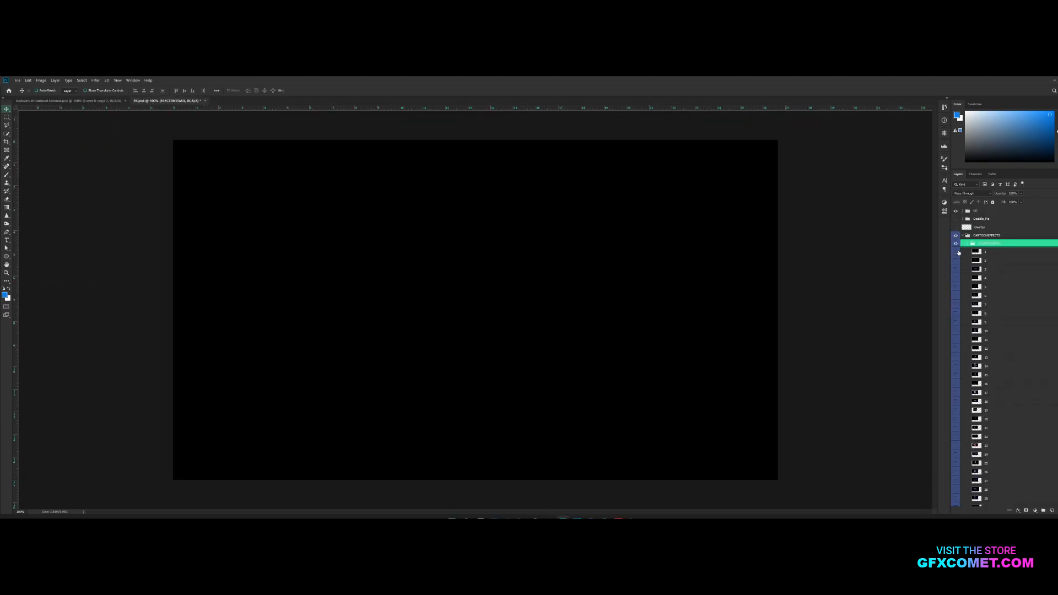
pyautogui.click(956, 253)
pyautogui.click(956, 253)
pyautogui.click(965, 236)
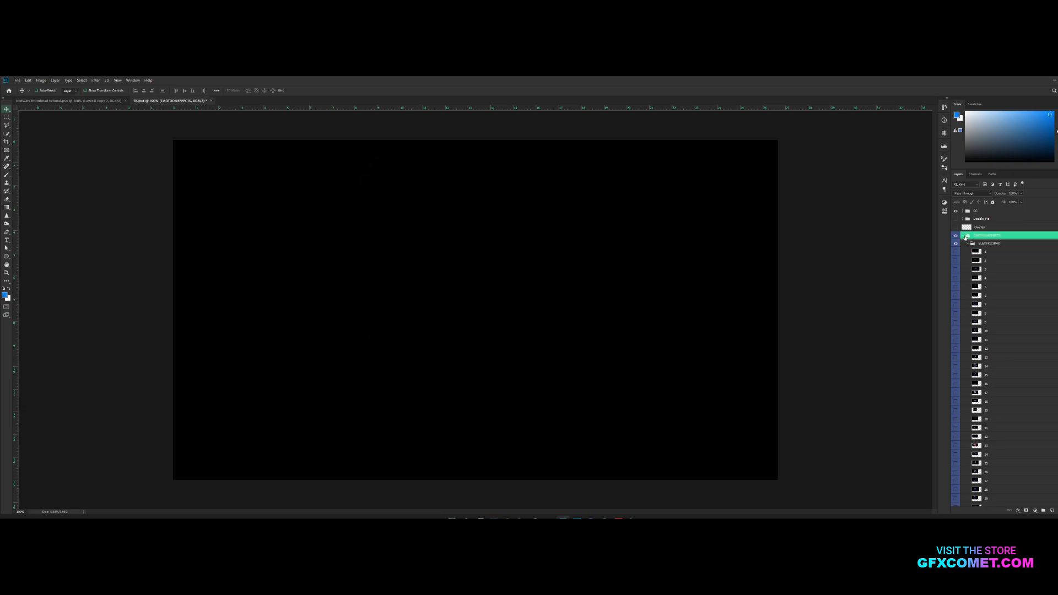
pyautogui.click(963, 236)
pyautogui.click(966, 244)
pyautogui.click(963, 243)
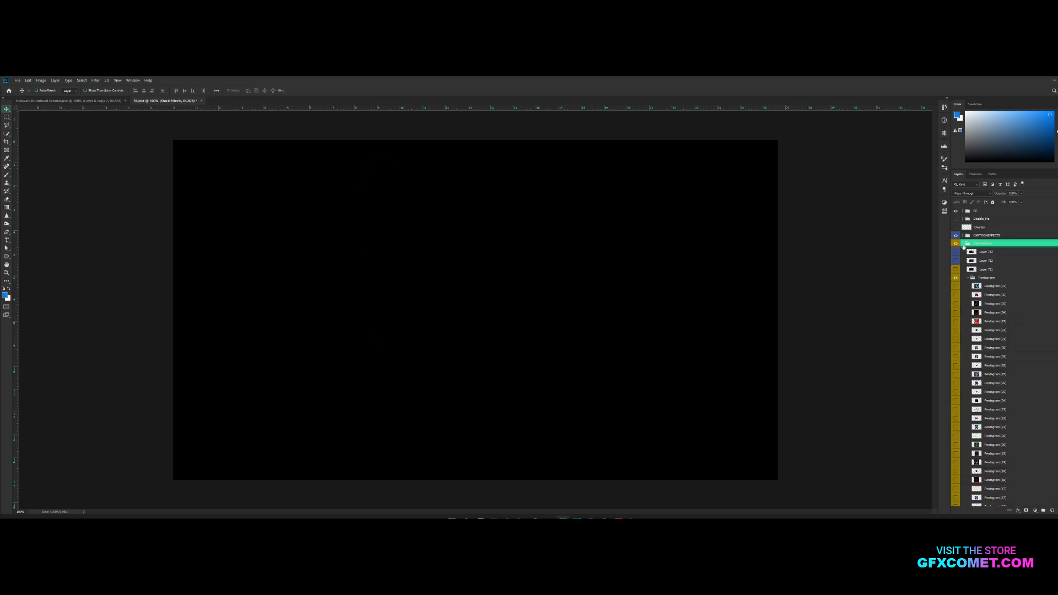
pyautogui.click(964, 254)
pyautogui.click(955, 252)
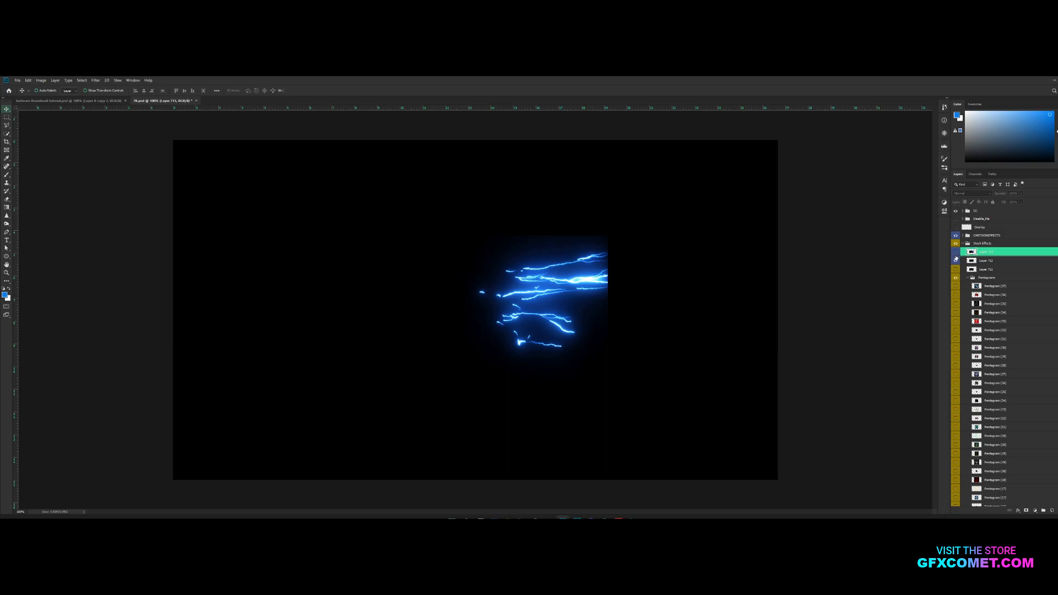
pyautogui.click(955, 261)
pyautogui.click(982, 261)
pyautogui.moveTo(591, 284); pyautogui.dragTo(447, 290)
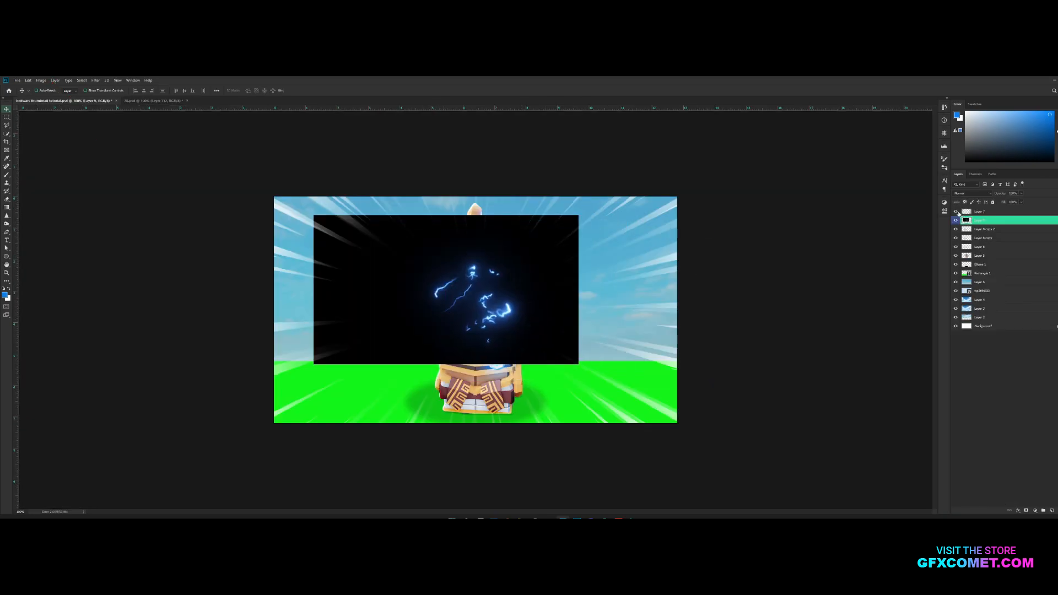
# - Set the lightning layer to Screen and fit it and two transformed copies around the character's glowing arm
pyautogui.click(972, 194)
pyautogui.click(958, 245)
pyautogui.moveTo(546, 260); pyautogui.dragTo(543, 306)
pyautogui.hotkey('ctrl', 't')
pyautogui.moveTo(572, 264); pyautogui.dragTo(482, 391)
pyautogui.moveTo(443, 354); pyautogui.dragTo(484, 348)
pyautogui.moveTo(551, 301); pyautogui.dragTo(567, 358)
pyautogui.moveTo(472, 329); pyautogui.dragTo(478, 331)
pyautogui.press('Return')
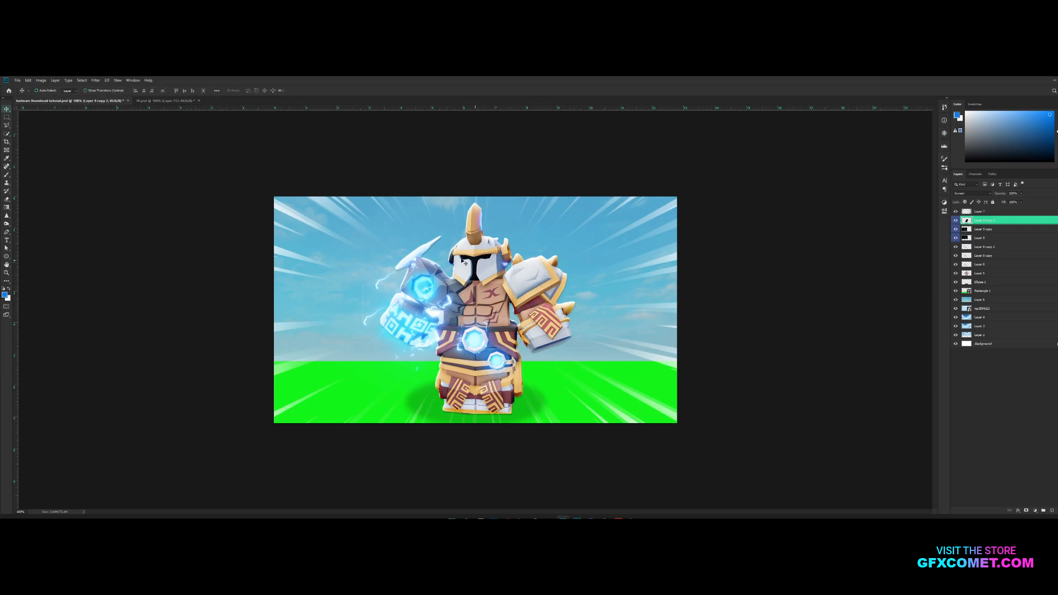
pyautogui.click(944, 134)
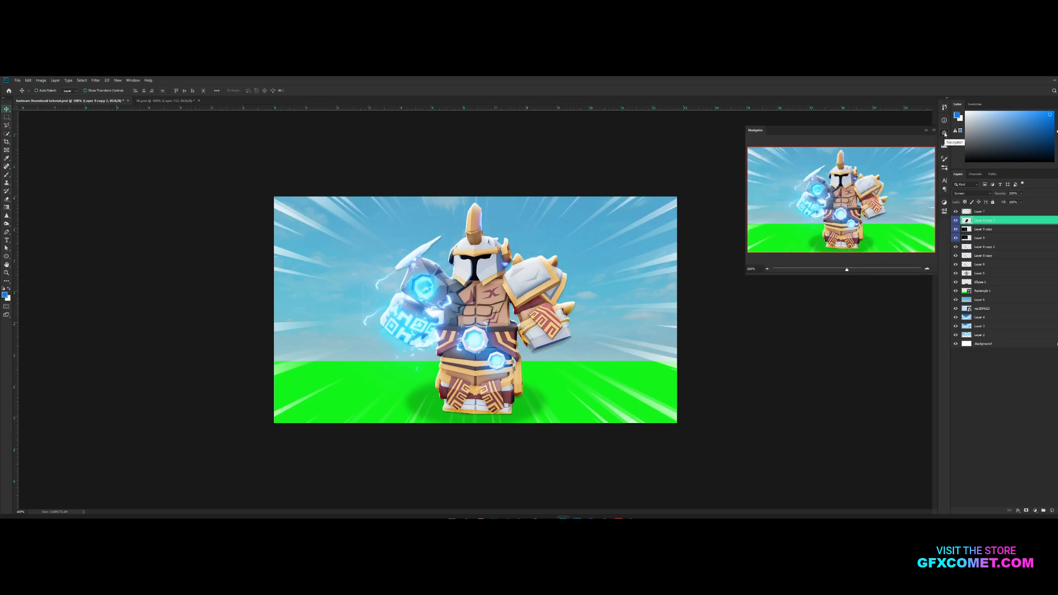
pyautogui.click(944, 134)
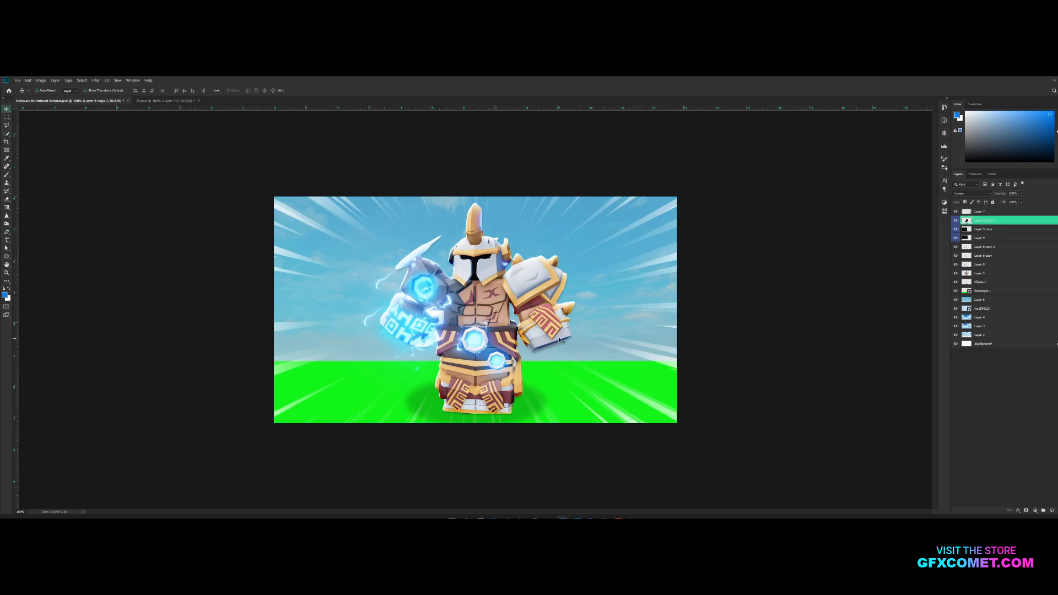
# - Add the text ARES KIT above the speed lines, then enlarge and tilt it in the sky beside the character's helmet
pyautogui.click(980, 212)
pyautogui.press('t')
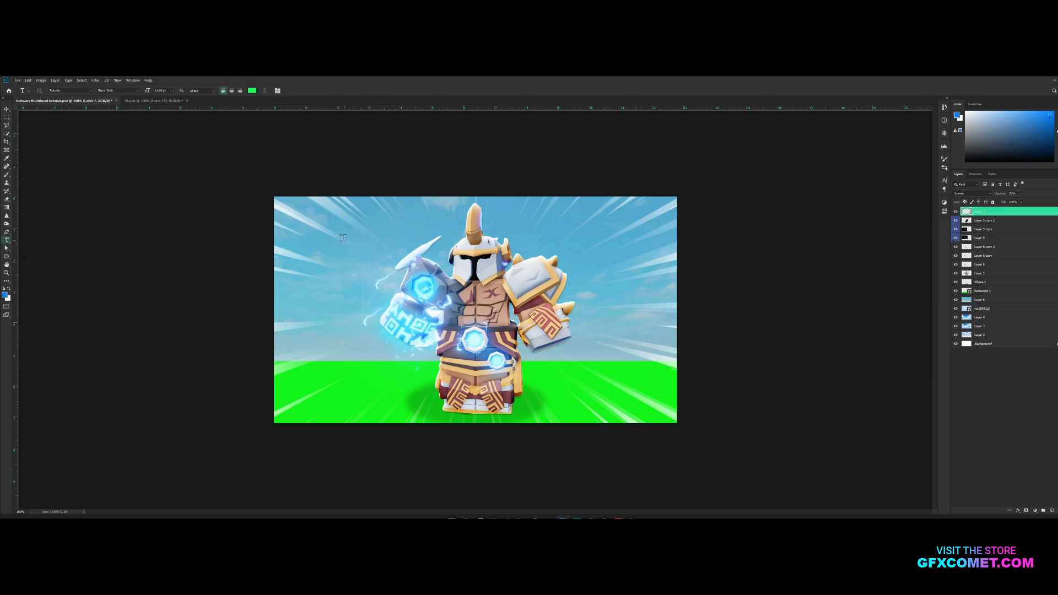
pyautogui.press('d')
pyautogui.press('x')
pyautogui.press('x')
pyautogui.press('x')
pyautogui.click(331, 239)
pyautogui.click(6, 110)
pyautogui.hotkey('ctrl', 't')
pyautogui.moveTo(351, 234); pyautogui.dragTo(446, 226)
pyautogui.press('Return')
# - Change the color of the ARES KIT text to bright red
pyautogui.press('t')
pyautogui.hotkey('ctrl', 's')
pyautogui.click(252, 90)
pyautogui.moveTo(851, 295); pyautogui.dragTo(860, 286)
pyautogui.click(920, 285)
pyautogui.click(1010, 211)
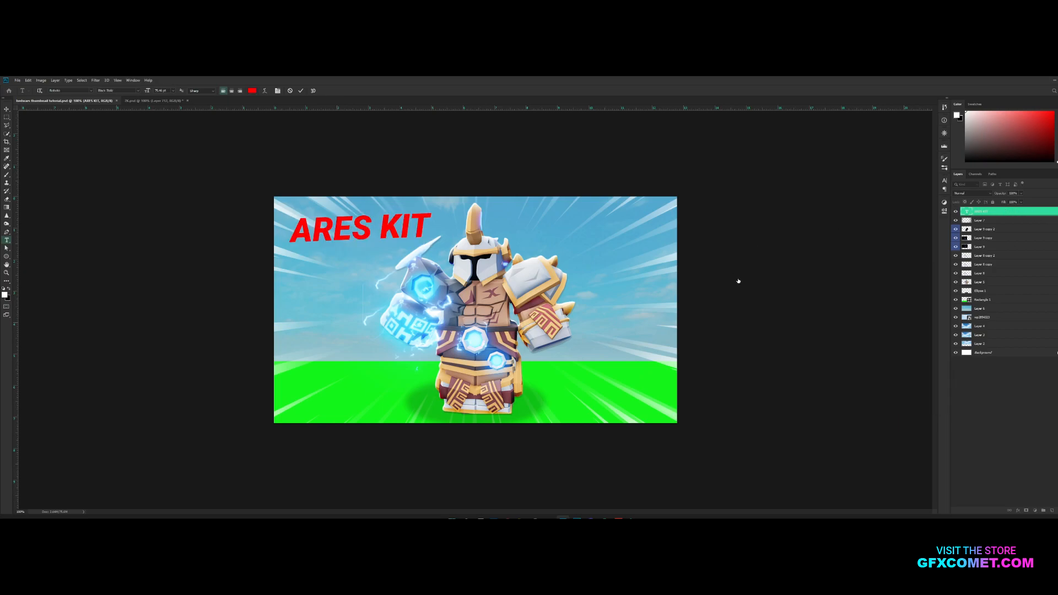
# - Give the ARES KIT text a black stroke and a black drop shadow at 100% opacity
pyautogui.doubleClick(1011, 213)
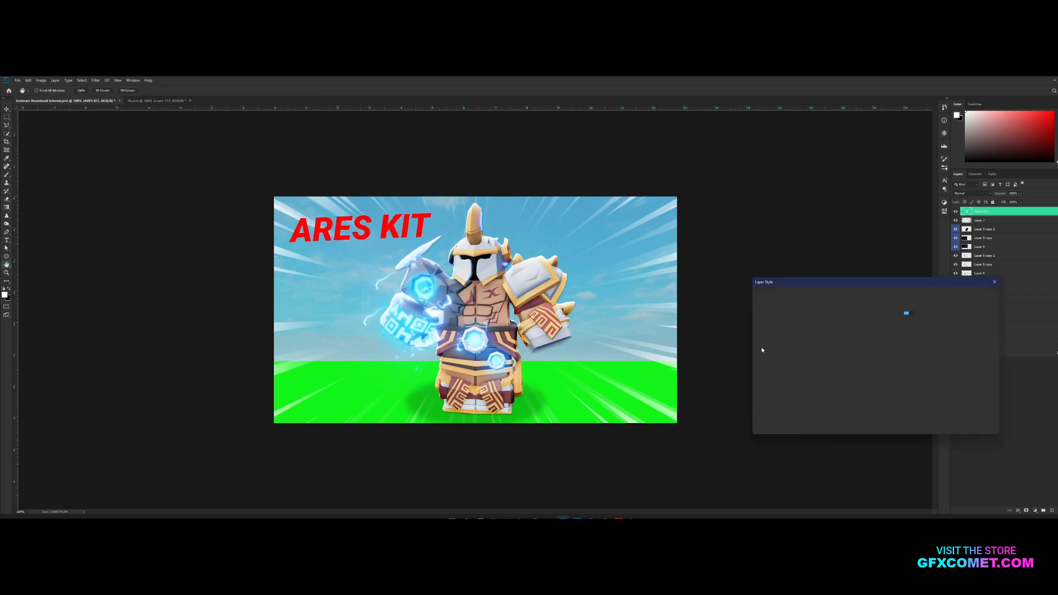
pyautogui.click(767, 336)
pyautogui.moveTo(866, 307); pyautogui.dragTo(866, 307)
pyautogui.click(772, 419)
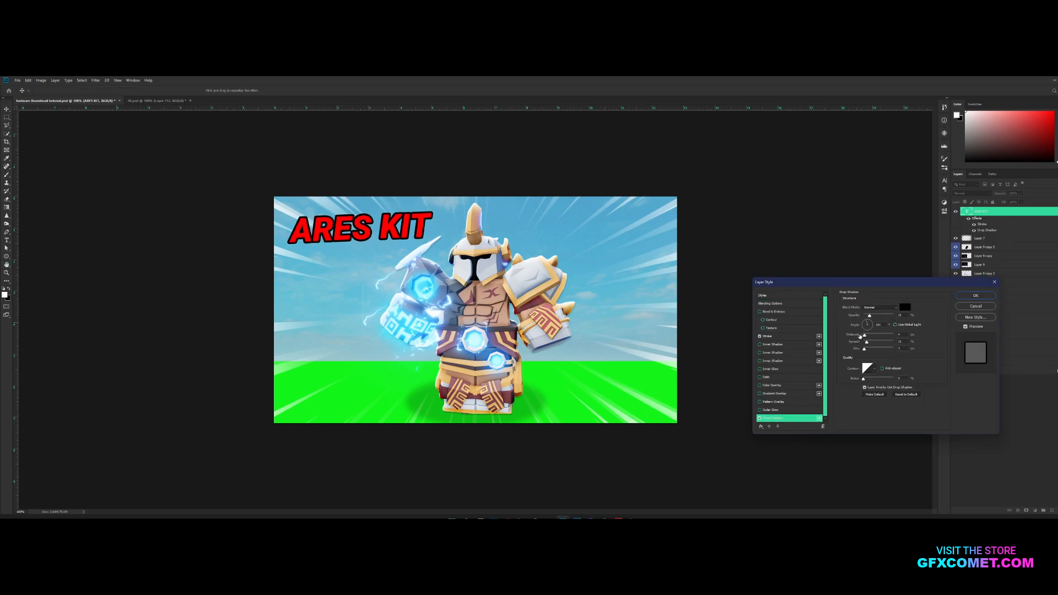
pyautogui.moveTo(870, 315); pyautogui.dragTo(866, 349)
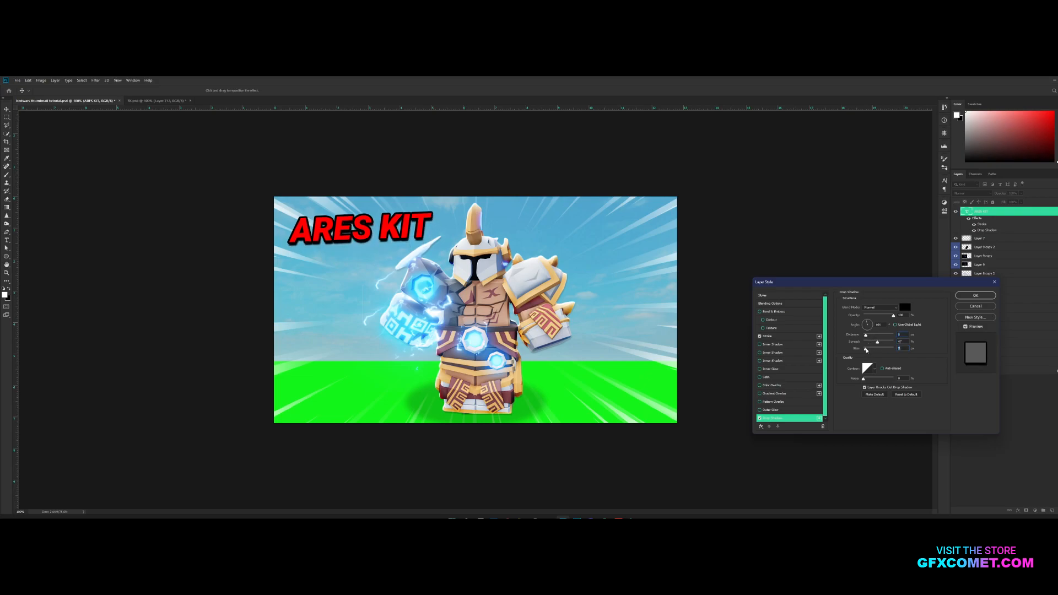
pyautogui.click(962, 297)
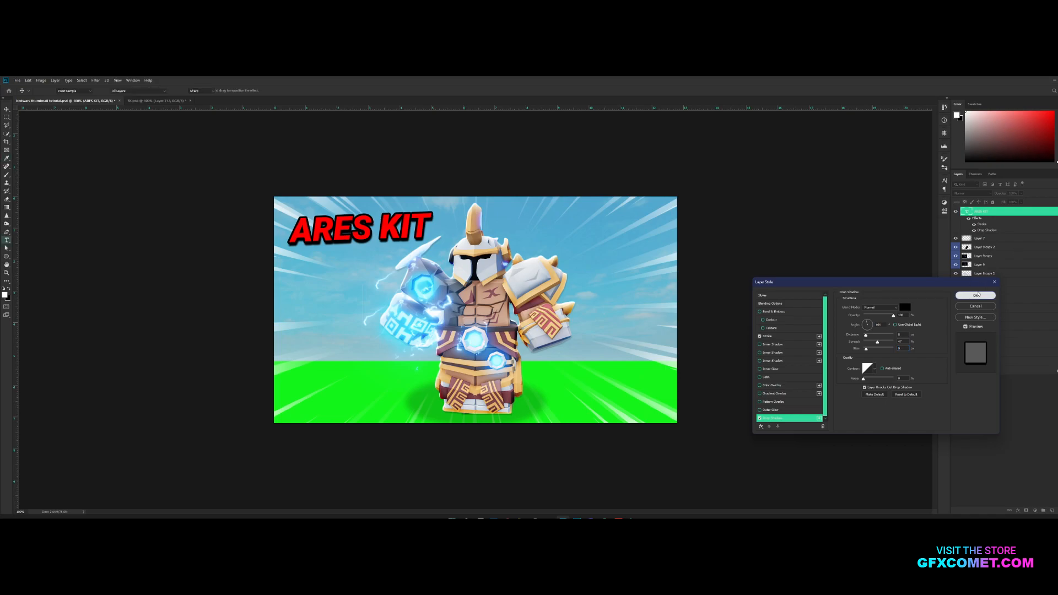
# - Group all layers above the Background, duplicate the group, and merge the duplicate into a single layer
pyautogui.click(1057, 212)
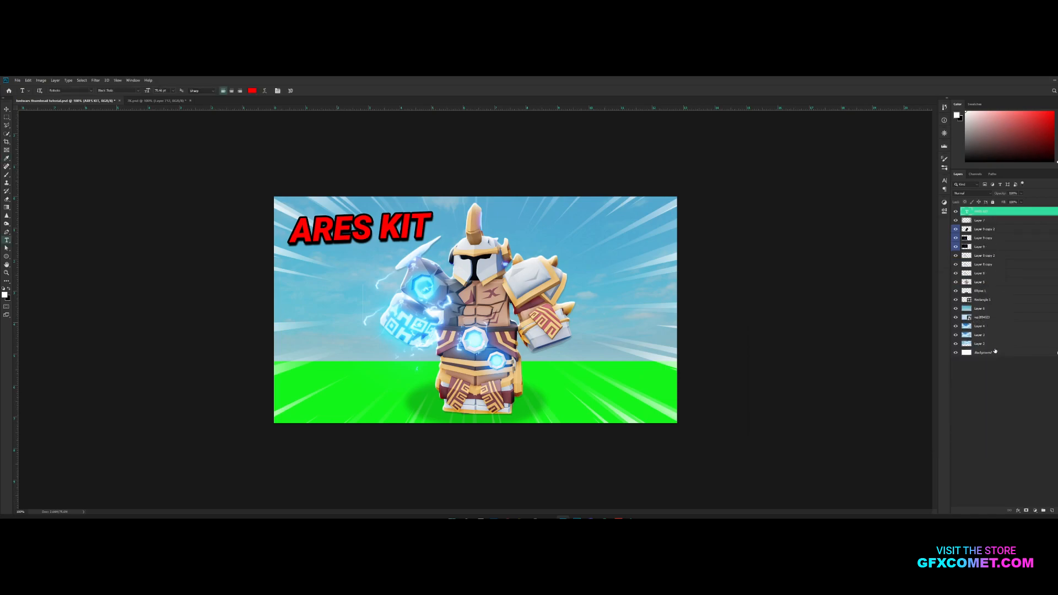
pyautogui.keyDown('shift'); pyautogui.click(981, 346); pyautogui.keyUp('shift')
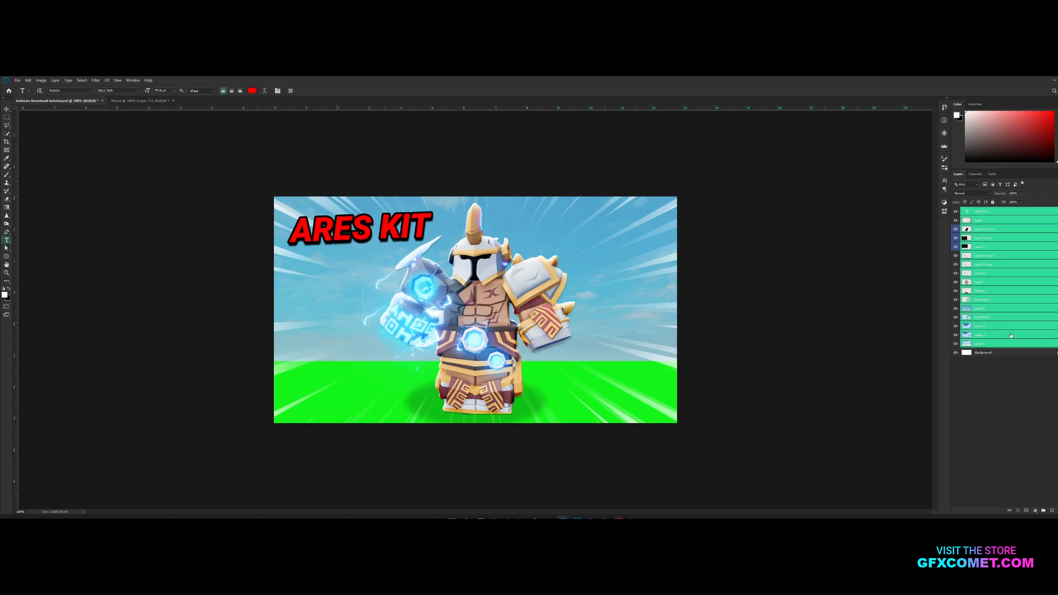
pyautogui.hotkey('ctrl', 'g')
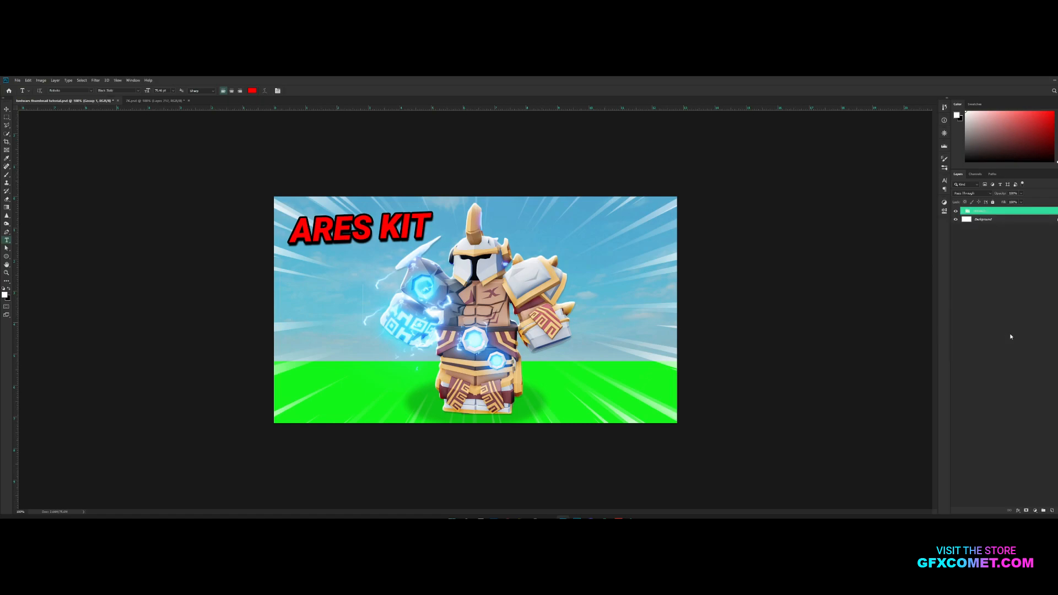
pyautogui.hotkey('ctrl', 'j')
pyautogui.hotkey('ctrl', 'e')
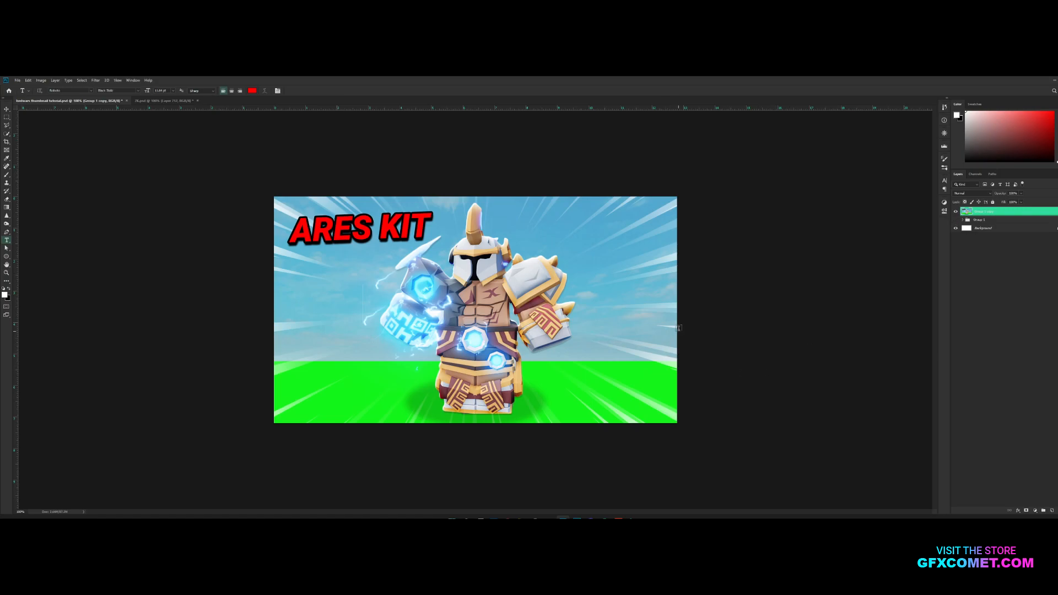
pyautogui.moveTo(588, 294); pyautogui.dragTo(678, 327)
pyautogui.click(984, 213)
pyautogui.press('Delete')
pyautogui.press('v')
pyautogui.moveTo(582, 269); pyautogui.dragTo(573, 317)
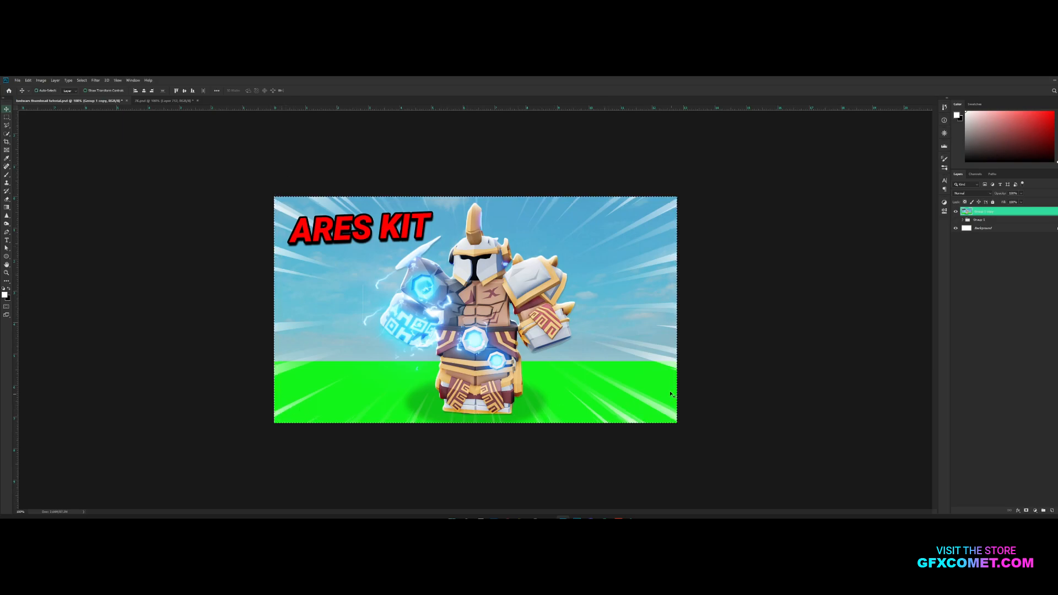
# - Paste a merged copy of the full canvas as a new layer and delete the merged group copy it replaces
pyautogui.hotkey('ctrl', 'shift', 'c')
pyautogui.hotkey('ctrl', 'v')
pyautogui.click(1006, 221)
pyautogui.press('Delete')
pyautogui.click(989, 213)
pyautogui.moveTo(601, 268)
pyautogui.mouseDown()
pyautogui.moveTo(434, 251)
pyautogui.moveTo(663, 229)
pyautogui.moveTo(618, 321)
pyautogui.moveTo(584, 222)
pyautogui.moveTo(667, 229)
pyautogui.moveTo(619, 248)
pyautogui.moveTo(628, 276)
pyautogui.moveTo(602, 266)
pyautogui.mouseUp()
# - Duplicate the flattened image layer and use Camera Raw Filter to set Texture to +100, raise Clarity, Blacks and Shadows, and slightly lower Whites
pyautogui.hotkey('ctrl', 'j')
pyautogui.click(96, 80)
pyautogui.click(96, 80)
pyautogui.click(96, 80)
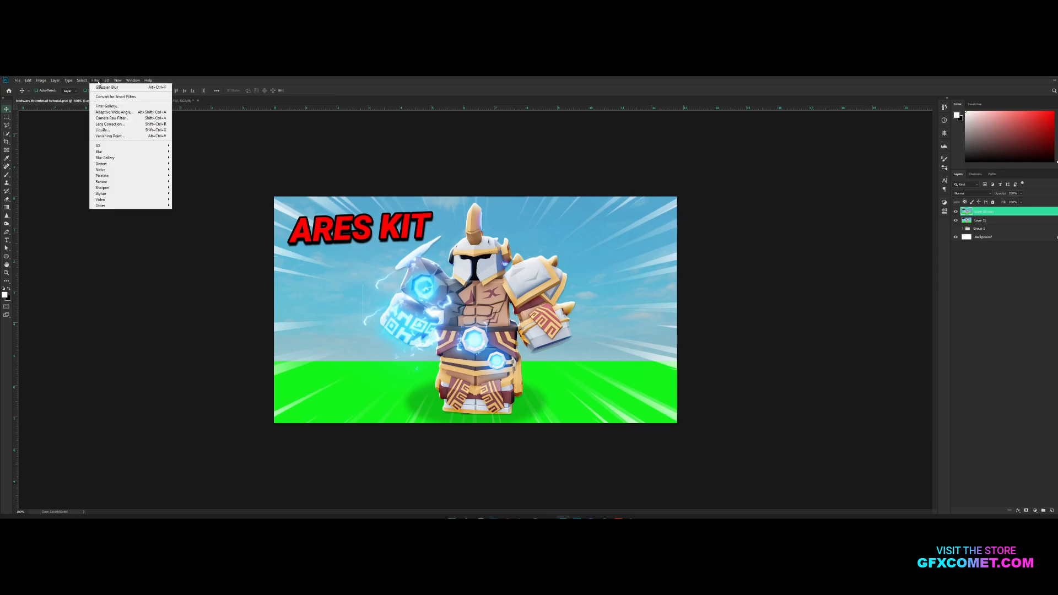
pyautogui.click(112, 118)
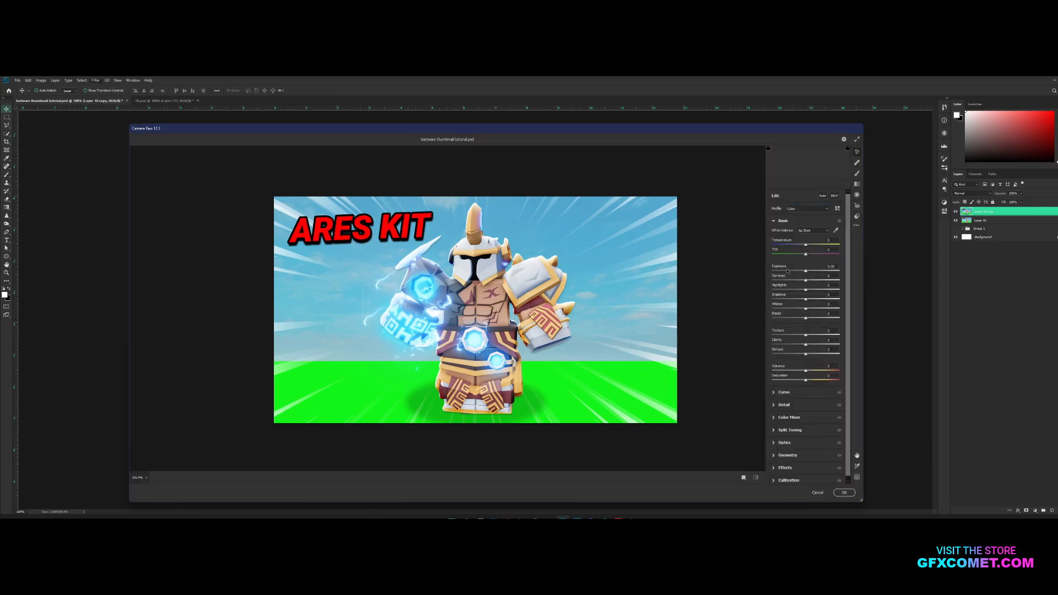
pyautogui.moveTo(806, 336); pyautogui.dragTo(860, 336)
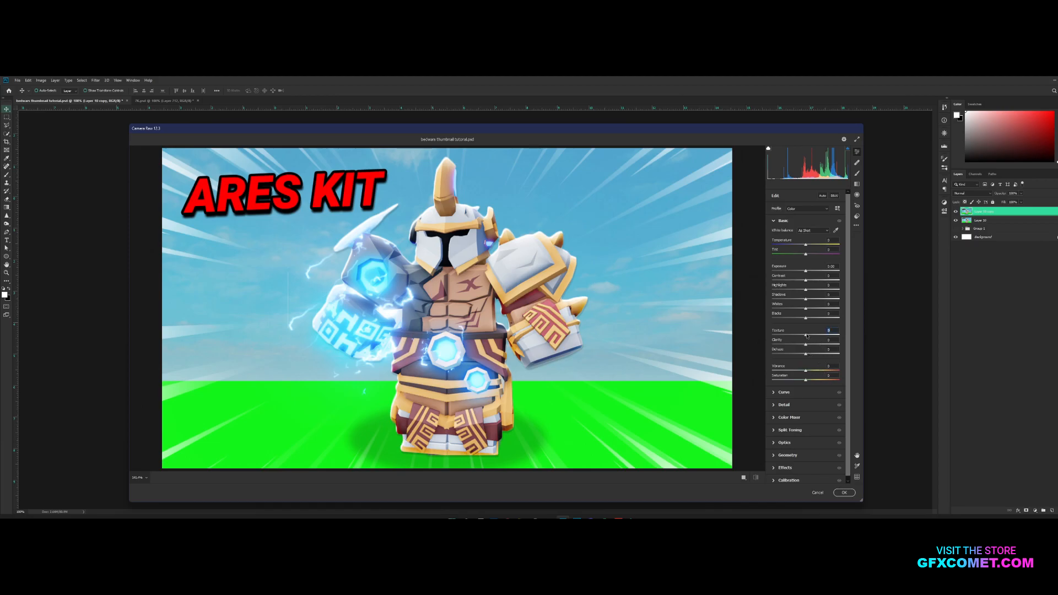
pyautogui.moveTo(811, 346); pyautogui.dragTo(811, 299)
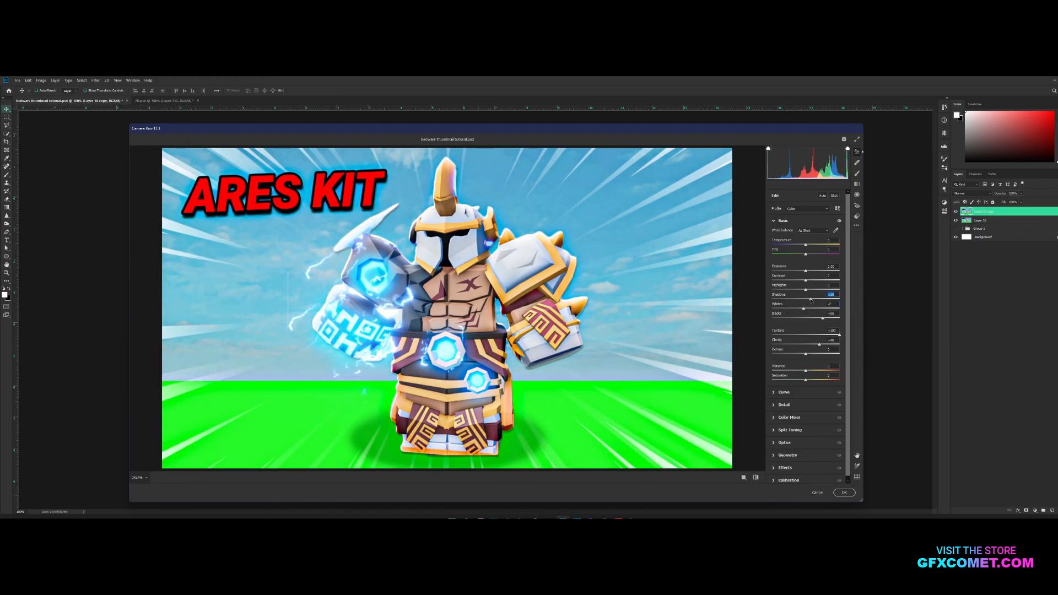
# - Slightly raise Highlights and Exposure, slightly lower Contrast, strongly increase Vibrance, and apply the Camera Raw adjustments
pyautogui.moveTo(806, 289); pyautogui.dragTo(810, 292)
pyautogui.click(805, 281)
pyautogui.click(807, 271)
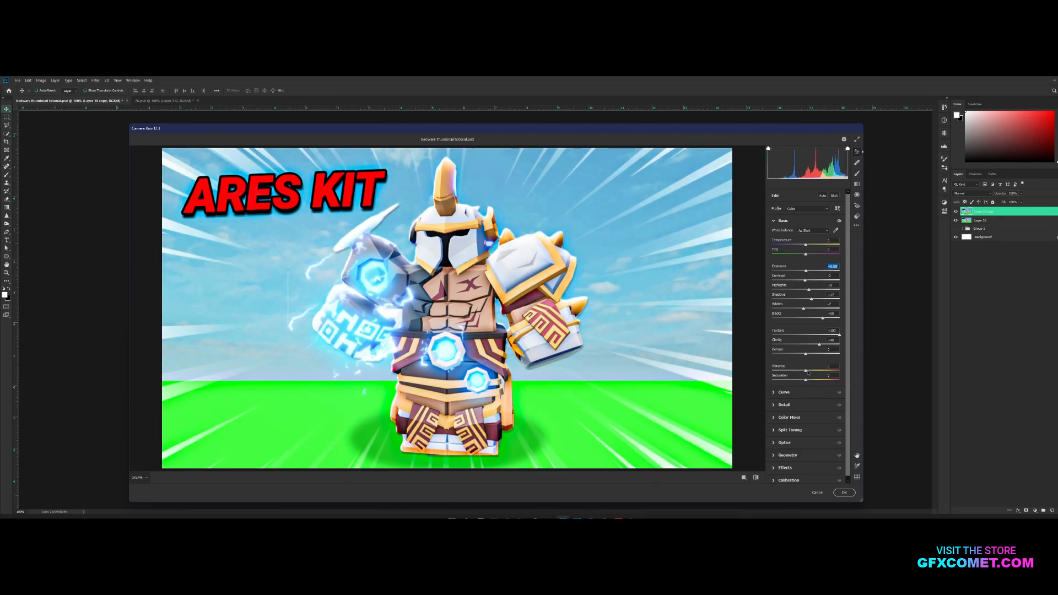
pyautogui.moveTo(806, 370); pyautogui.dragTo(832, 369)
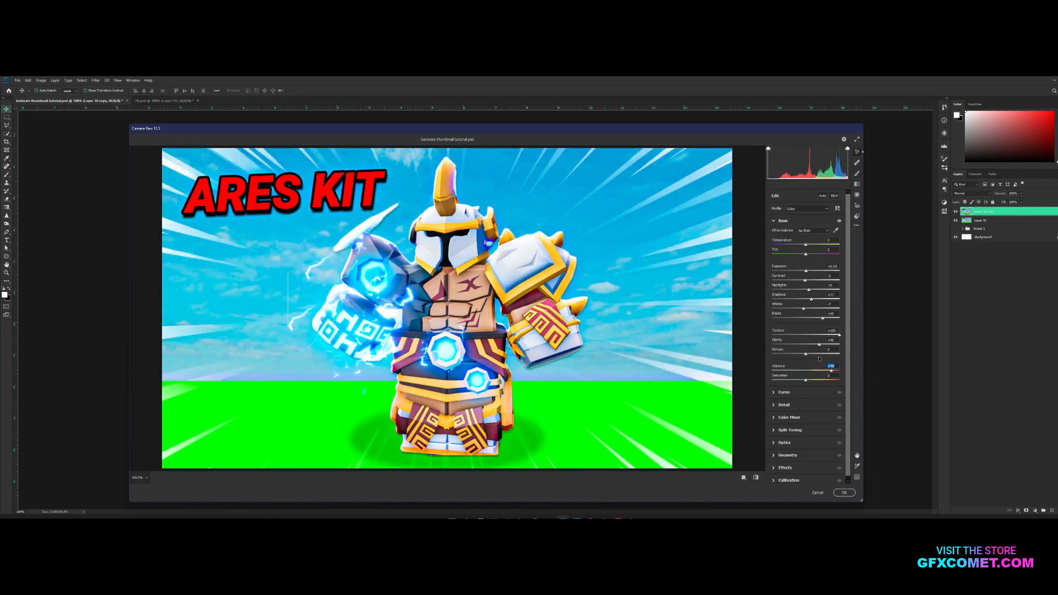
pyautogui.click(843, 493)
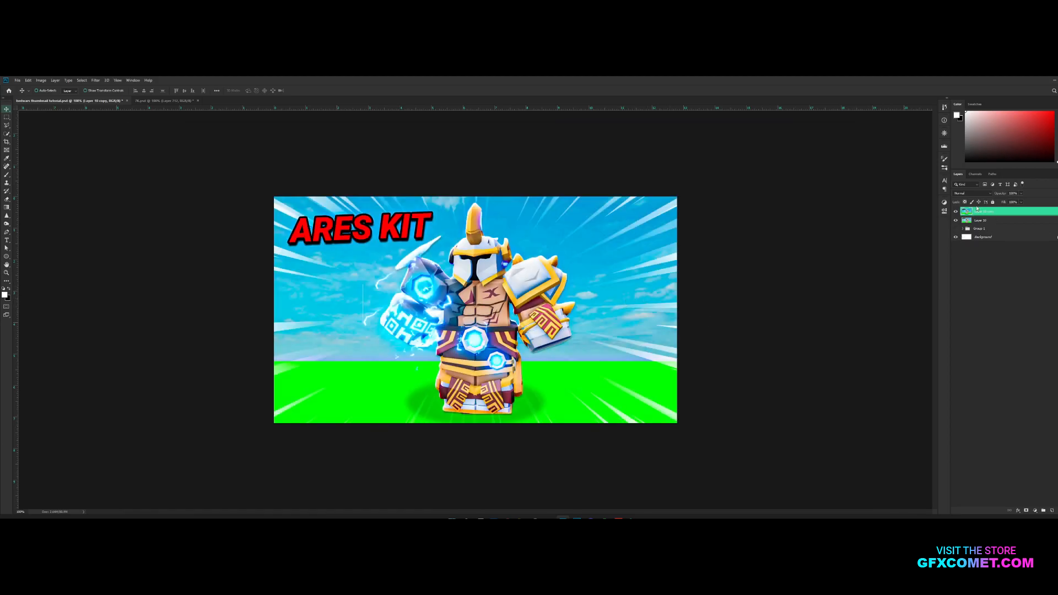
# - Compare the image with and without the Camera Raw layer, merge it with the image layer below, and duplicate the result
pyautogui.click(957, 212)
pyautogui.click(958, 212)
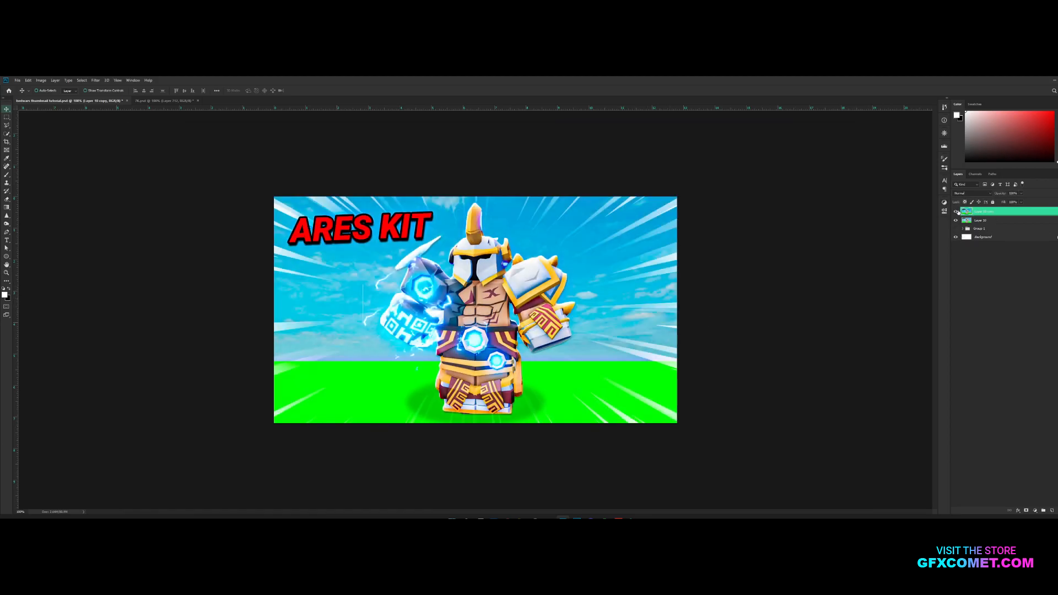
pyautogui.keyDown('shift'); pyautogui.click(1000, 221); pyautogui.keyUp('shift')
pyautogui.hotkey('ctrl', 'e')
pyautogui.hotkey('ctrl', 'j')
# - Apply a Gaussian Blur with a small radius to the duplicated image layer
pyautogui.click(95, 80)
pyautogui.moveTo(164, 152)
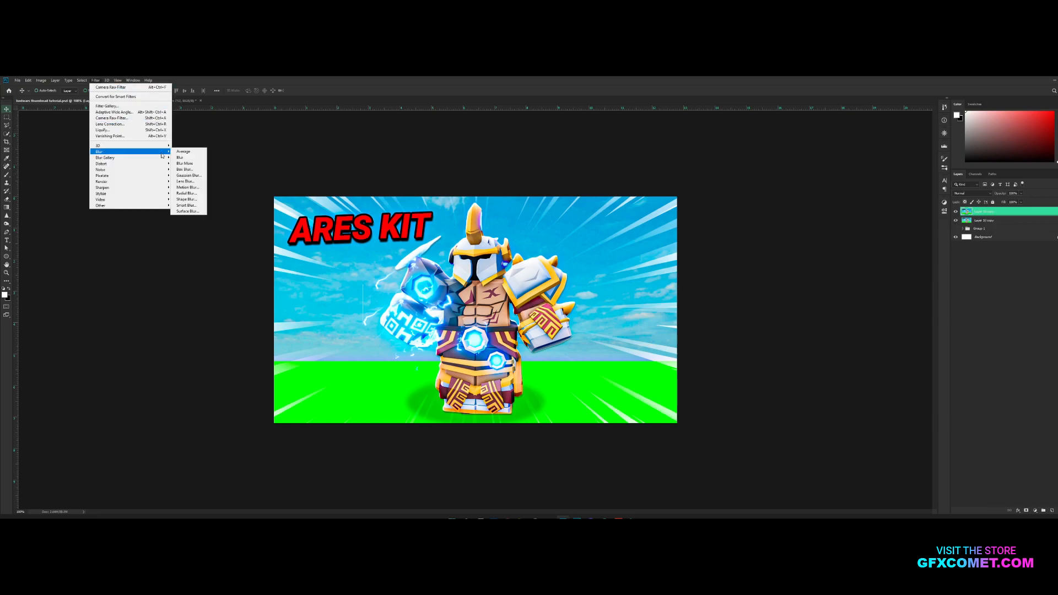
pyautogui.click(203, 176)
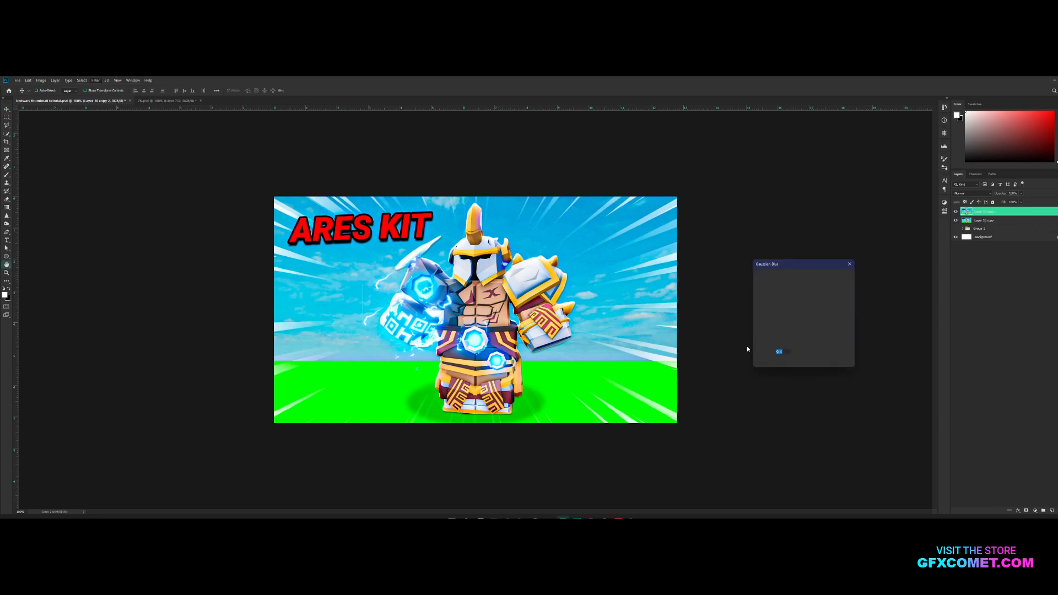
pyautogui.moveTo(775, 362); pyautogui.dragTo(769, 363)
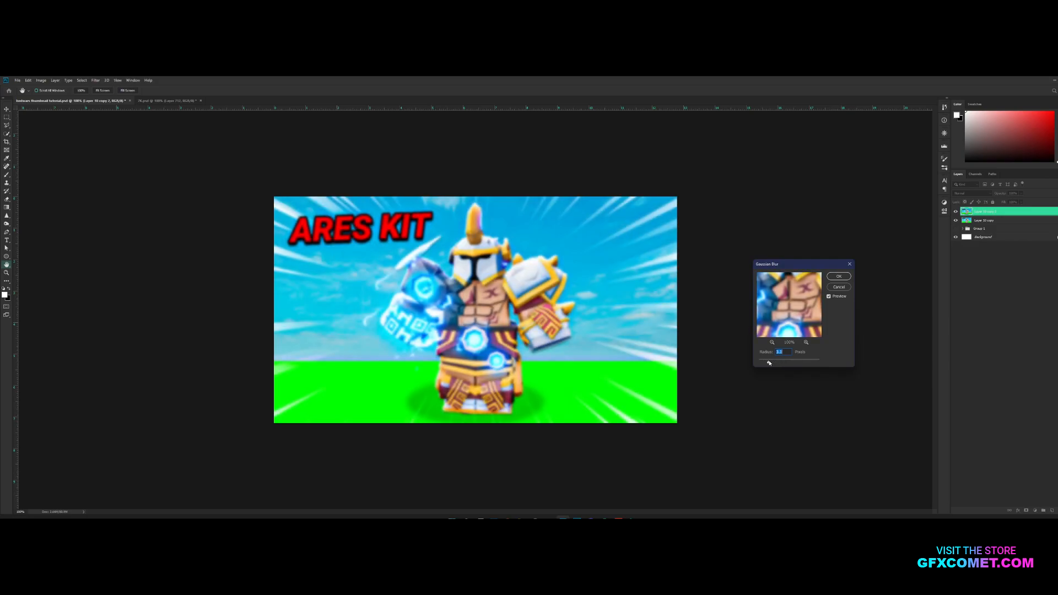
pyautogui.press('Return')
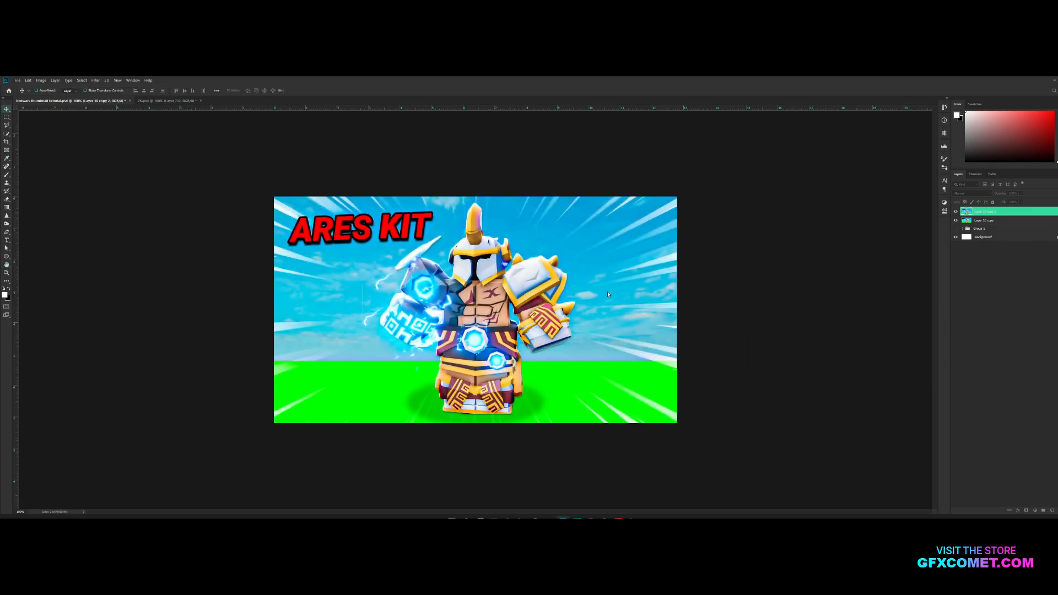
# - Erase the blurred layer over the ARES KIT title and the character with a much smaller eraser brush, leaving the background blurred
pyautogui.press('e')
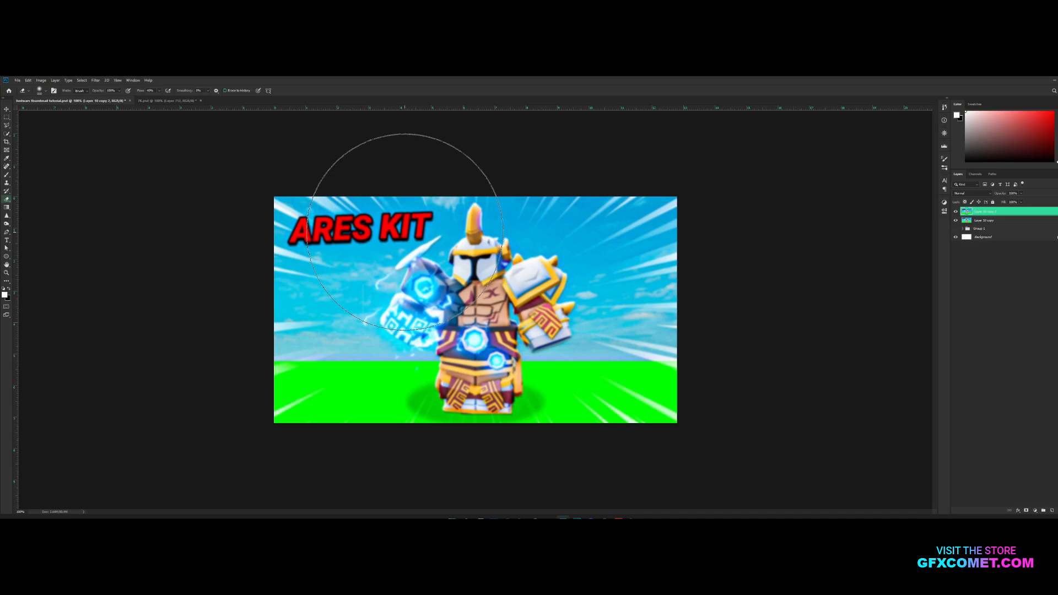
pyautogui.press('[')
pyautogui.press('[')
pyautogui.press('[')
pyautogui.press('[')
pyautogui.press('[')
pyautogui.press('[')
pyautogui.press('[')
pyautogui.press('[')
pyautogui.press('[')
pyautogui.press('[')
pyautogui.press('[')
pyautogui.press('[')
pyautogui.press('[')
pyautogui.moveTo(315, 230)
pyautogui.mouseDown()
pyautogui.moveTo(312, 240)
pyautogui.moveTo(331, 225)
pyautogui.moveTo(386, 226)
pyautogui.moveTo(349, 205)
pyautogui.mouseUp()
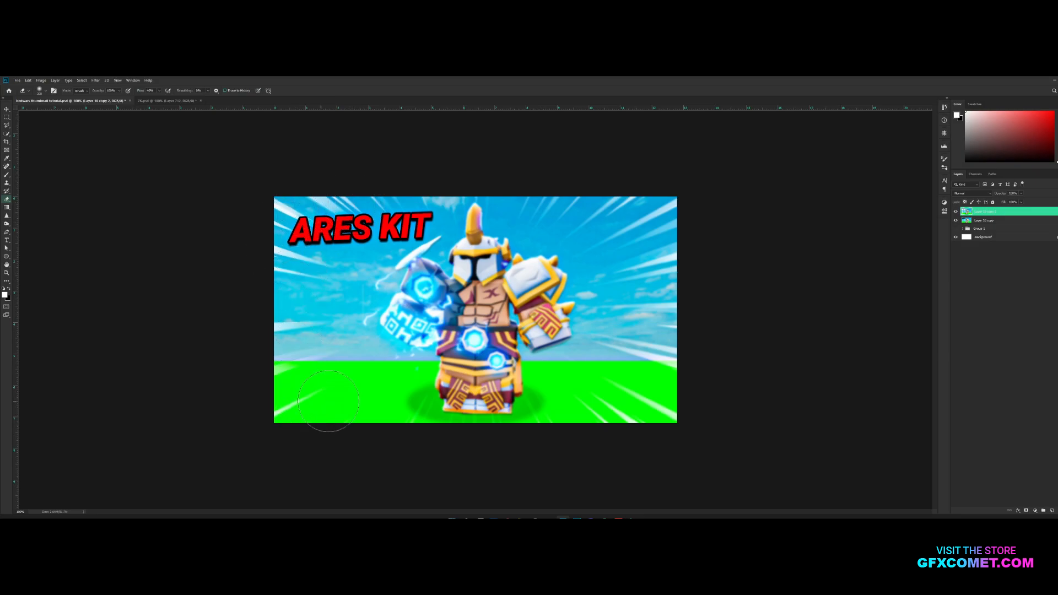
pyautogui.moveTo(466, 276)
pyautogui.mouseDown()
pyautogui.moveTo(486, 244)
pyautogui.moveTo(415, 272)
pyautogui.moveTo(405, 294)
pyautogui.moveTo(435, 286)
pyautogui.moveTo(440, 306)
pyautogui.moveTo(482, 335)
pyautogui.moveTo(426, 396)
pyautogui.moveTo(461, 407)
pyautogui.moveTo(545, 345)
pyautogui.moveTo(542, 321)
pyautogui.moveTo(580, 338)
pyautogui.moveTo(428, 285)
pyautogui.mouseUp()
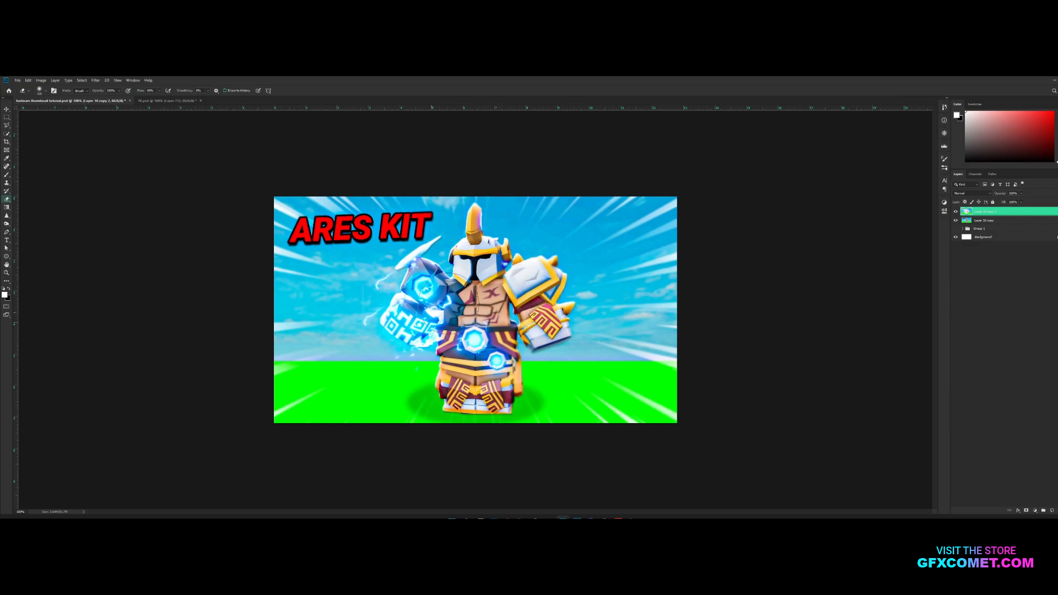
pyautogui.press('v')
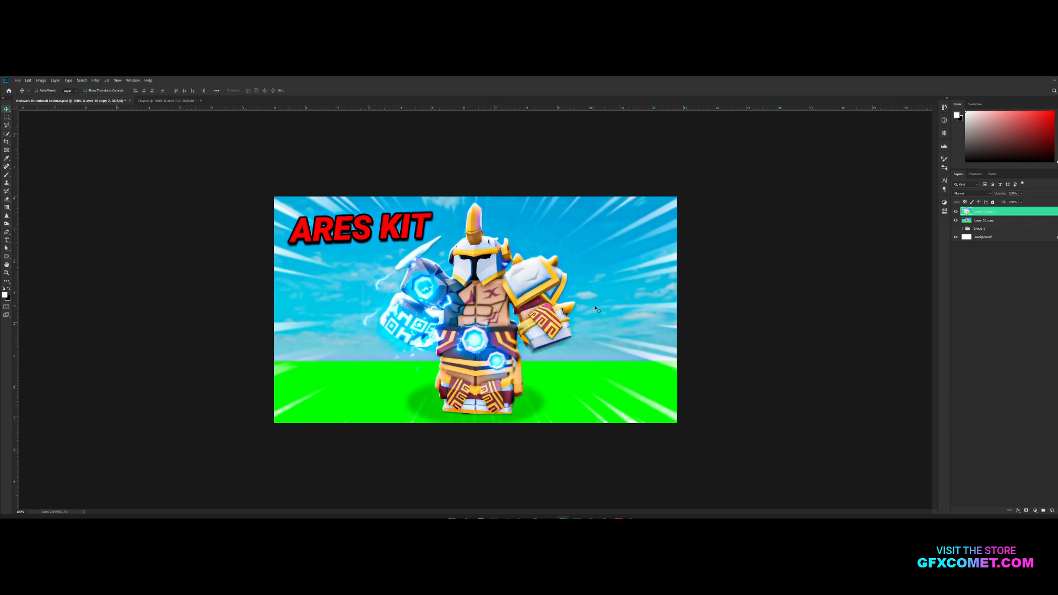